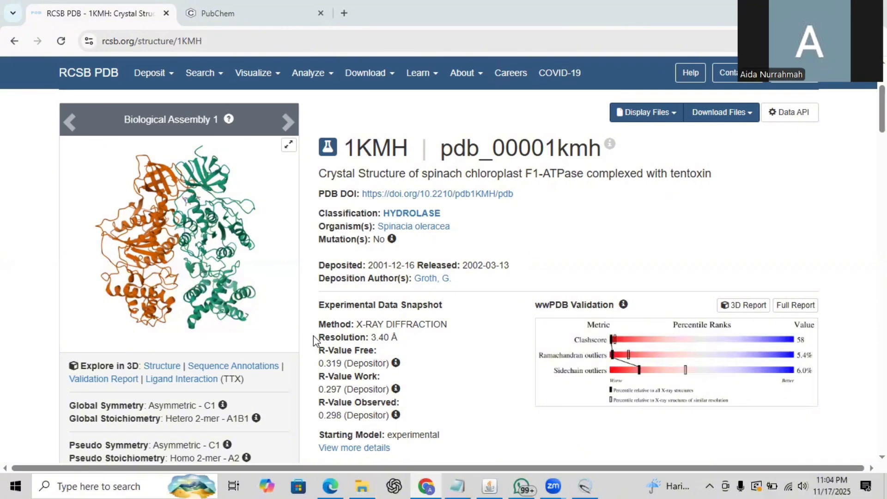
Examine the entry's resolution, experimental method and PDB ID on the 1KMH structure summary page.
{"action": "left_click_drag", "start_coordinate": [318, 338], "coordinate": [402, 341]}
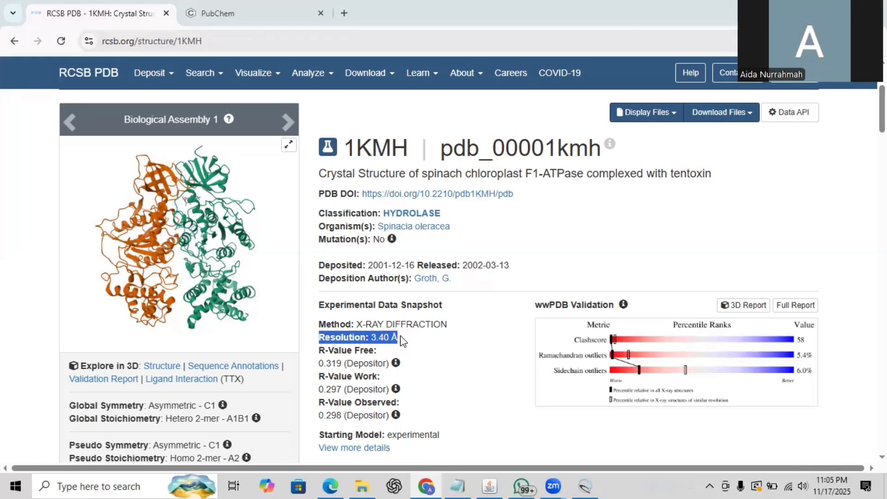
{"action": "left_click", "coordinate": [403, 341]}
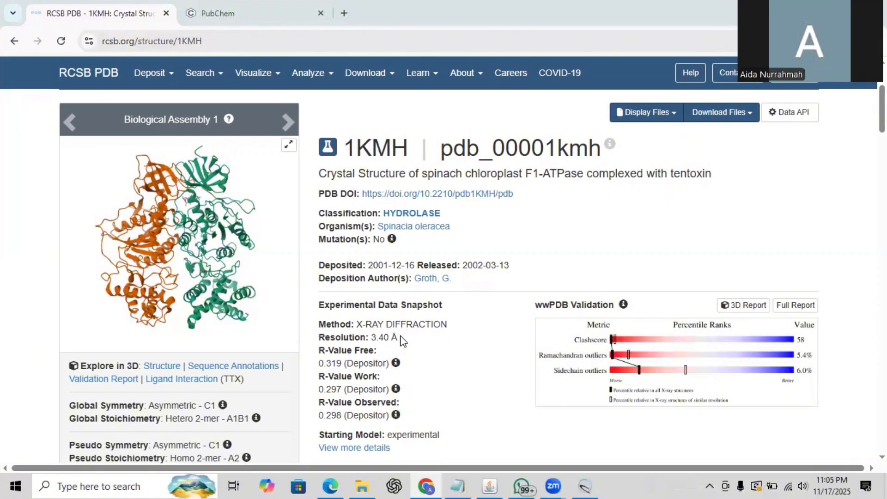
{"action": "left_click_drag", "start_coordinate": [319, 324], "coordinate": [450, 331]}
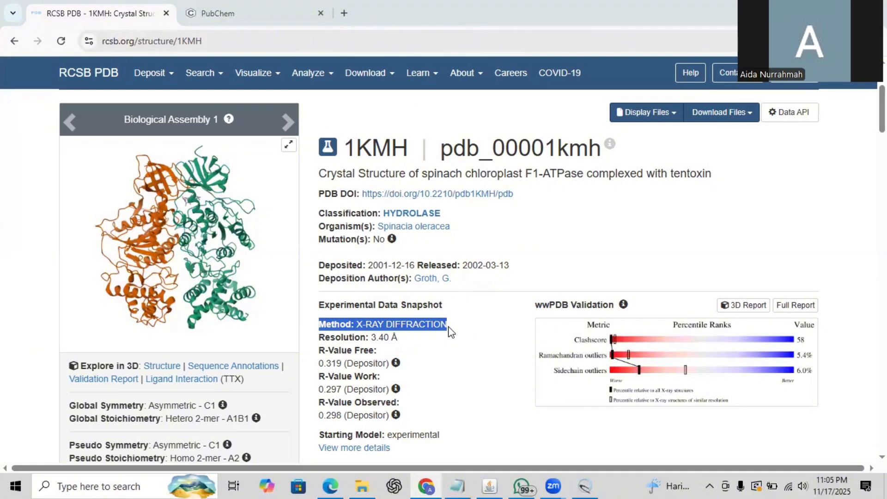
{"action": "scroll", "coordinate": [451, 331], "scroll_direction": "up", "scroll_amount": 1}
{"action": "left_click_drag", "start_coordinate": [344, 199], "coordinate": [415, 205]}
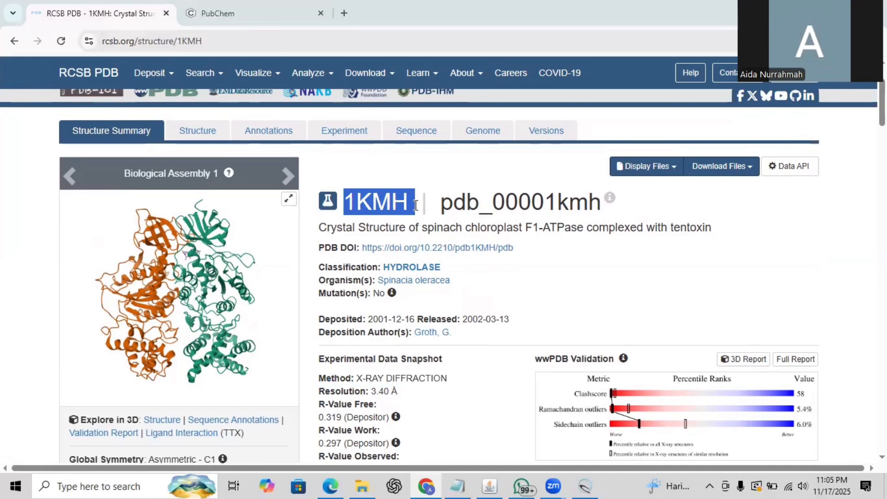
Switch to PubChem and search for PHOSPHATE.
{"action": "left_click", "coordinate": [286, 12]}
{"action": "type", "text": "PH"}
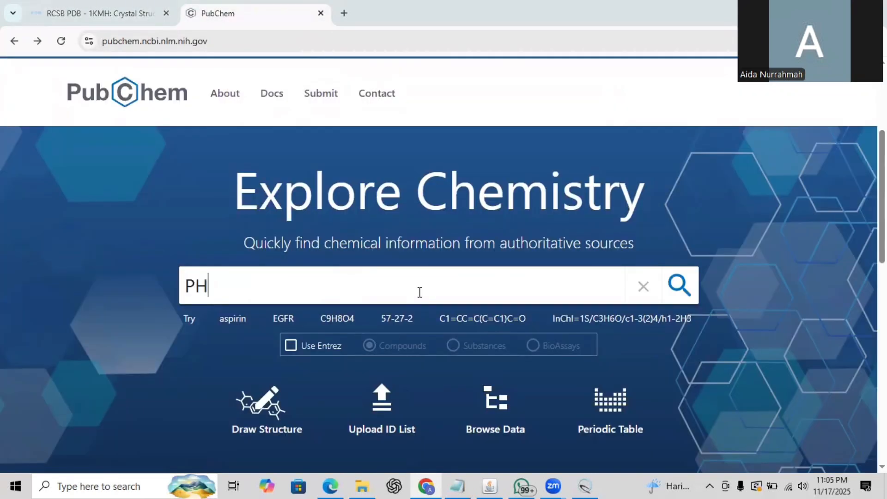
{"action": "type", "text": "O"}
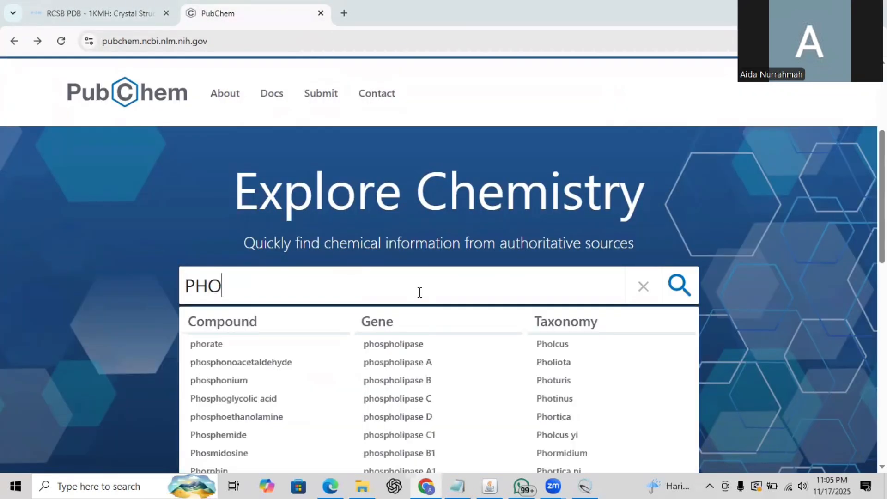
{"action": "type", "text": "SPHATE"}
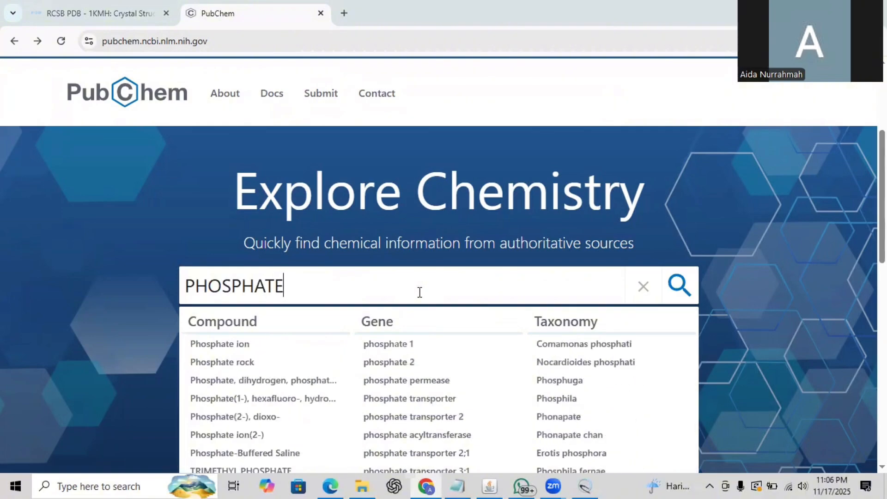
{"action": "key", "text": "Return"}
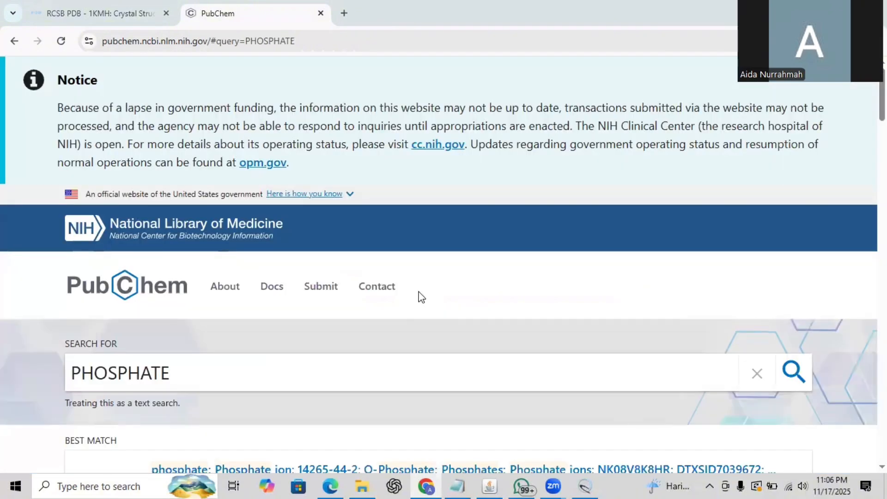
Download the compound results' chemical structure records as SDF with 3D coordinates.
{"action": "scroll", "coordinate": [421, 297], "scroll_direction": "down", "scroll_amount": 5}
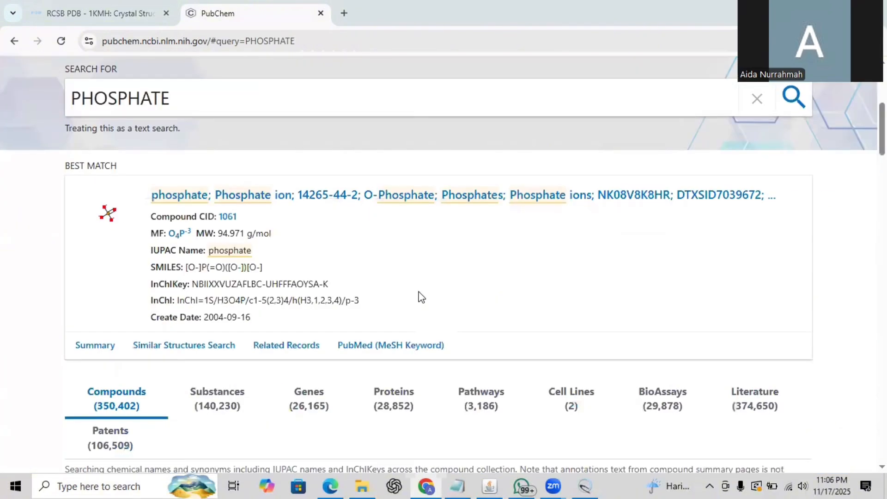
{"action": "scroll", "coordinate": [420, 298], "scroll_direction": "down", "scroll_amount": 4}
{"action": "scroll", "coordinate": [418, 298], "scroll_direction": "down", "scroll_amount": 3}
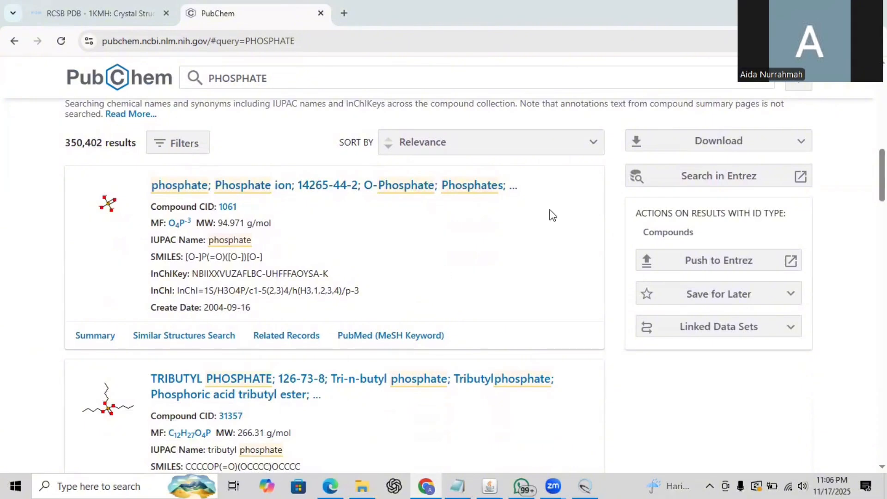
{"action": "left_click", "coordinate": [801, 143]}
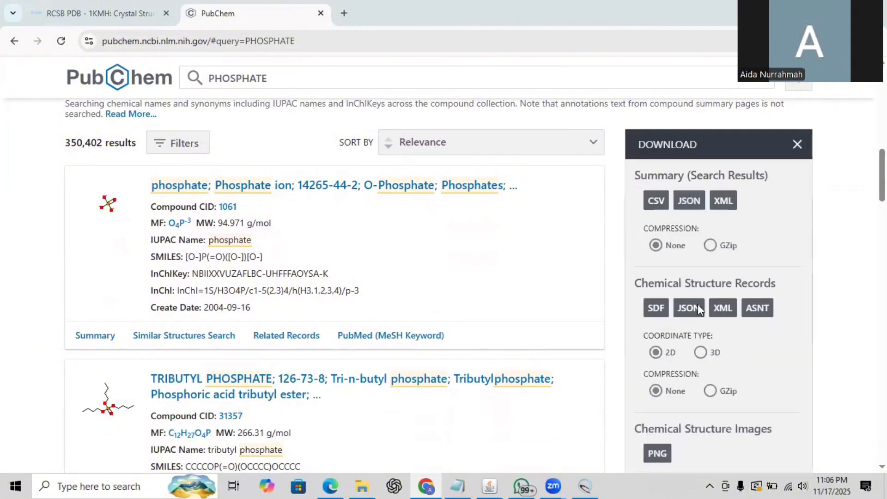
{"action": "left_click", "coordinate": [701, 353]}
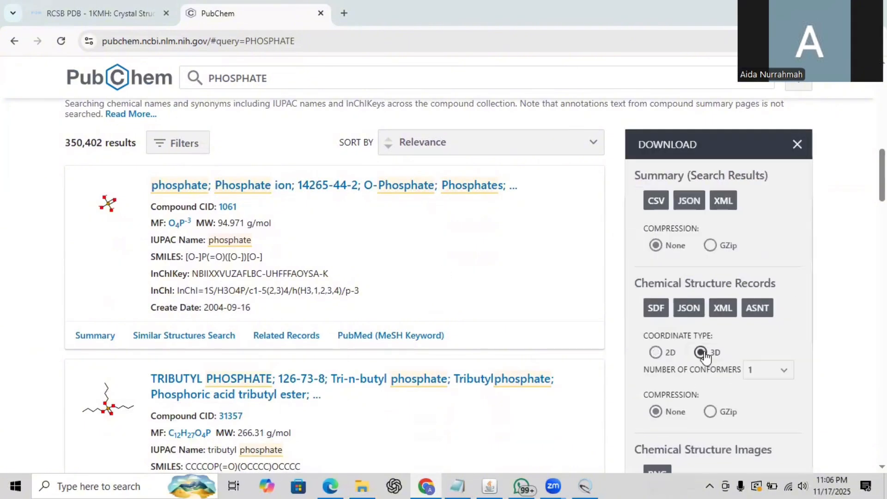
{"action": "left_click", "coordinate": [658, 309]}
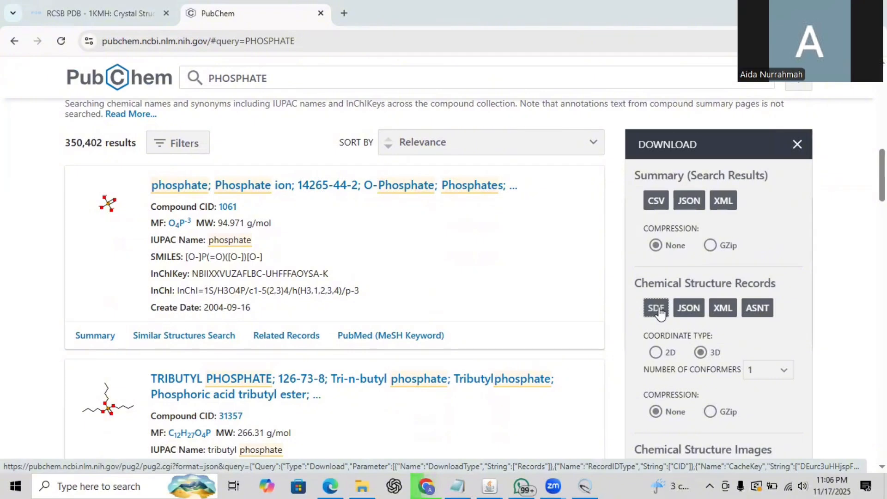
Switch to UCSF Chimera and fetch structure 1KMH from the PDB database.
{"action": "left_click", "coordinate": [585, 487]}
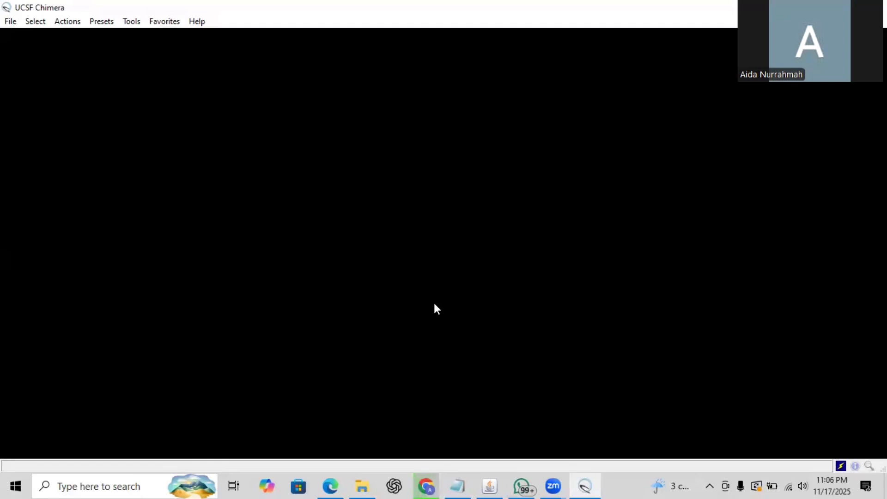
{"action": "left_click", "coordinate": [7, 21]}
{"action": "left_click", "coordinate": [63, 58]}
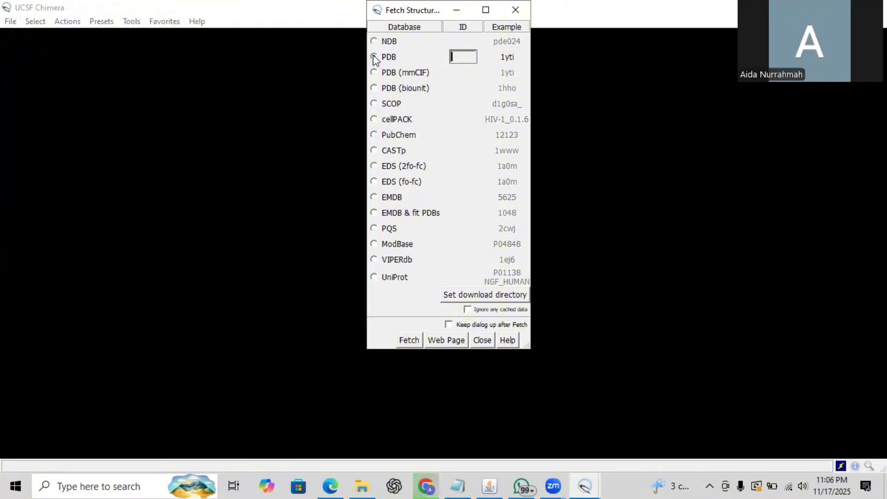
{"action": "left_click", "coordinate": [375, 57]}
{"action": "type", "text": "1KMH"}
{"action": "left_click", "coordinate": [408, 342]}
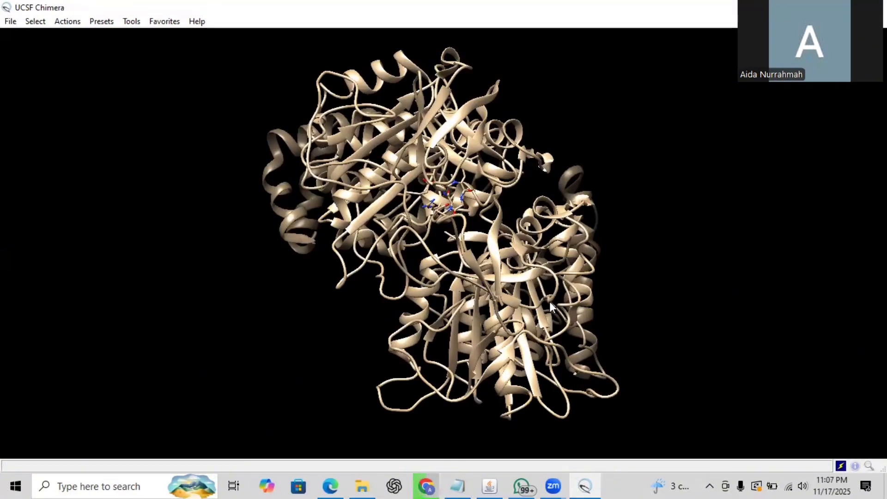
Save the 1KMH model as a PDB file named 1KMH SENYAWA AWAL.
{"action": "left_click_drag", "start_coordinate": [552, 267], "coordinate": [301, 303]}
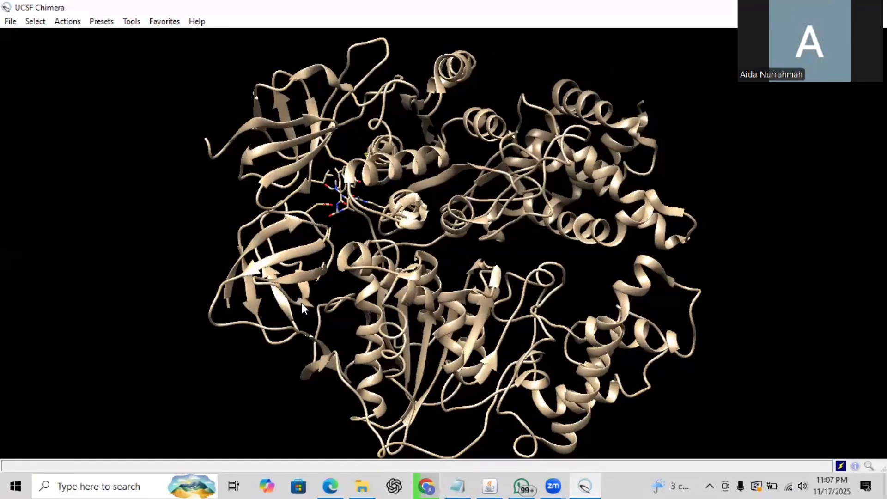
{"action": "scroll", "coordinate": [302, 303], "scroll_direction": "down", "scroll_amount": 2}
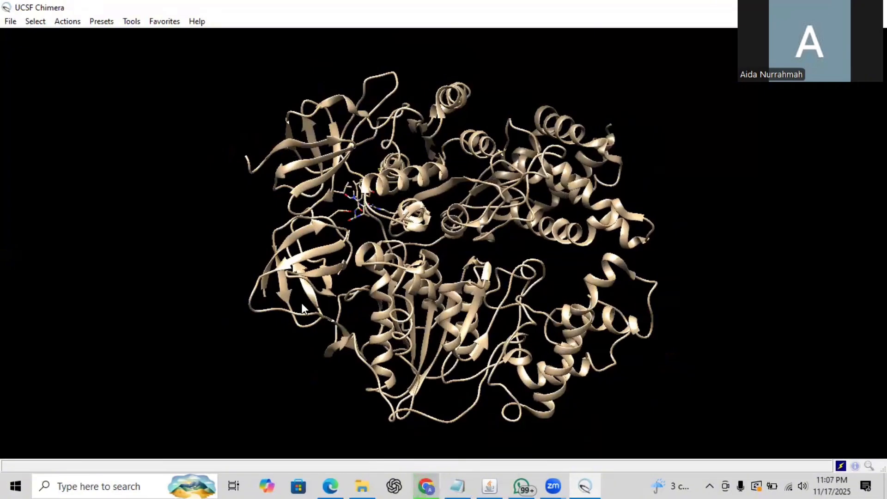
{"action": "left_click", "coordinate": [9, 22]}
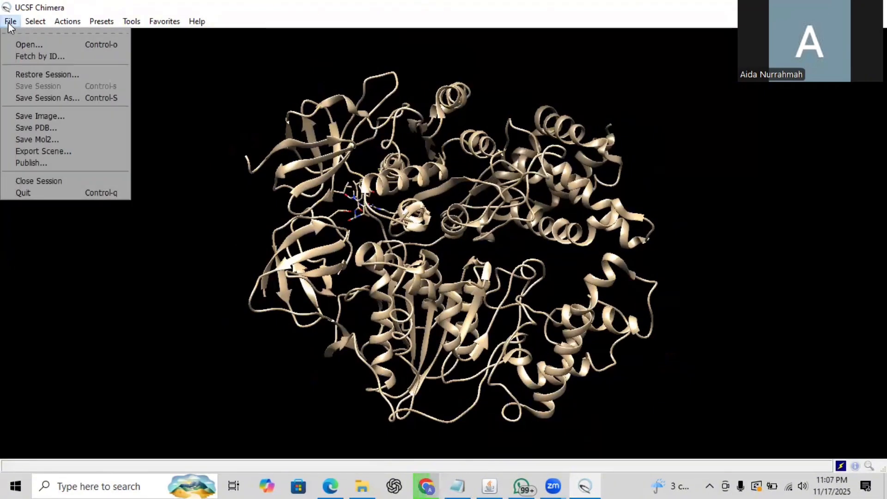
{"action": "left_click", "coordinate": [62, 128]}
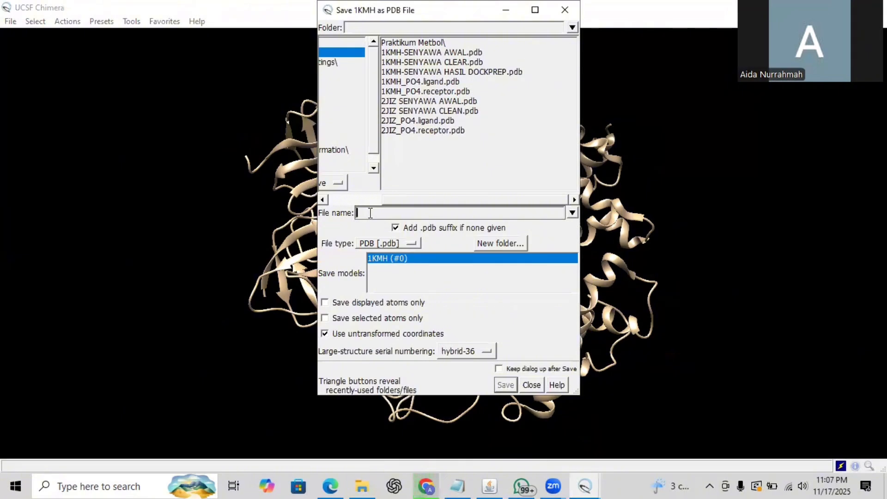
{"action": "type", "text": "1KMH SENYAWA AWAL"}
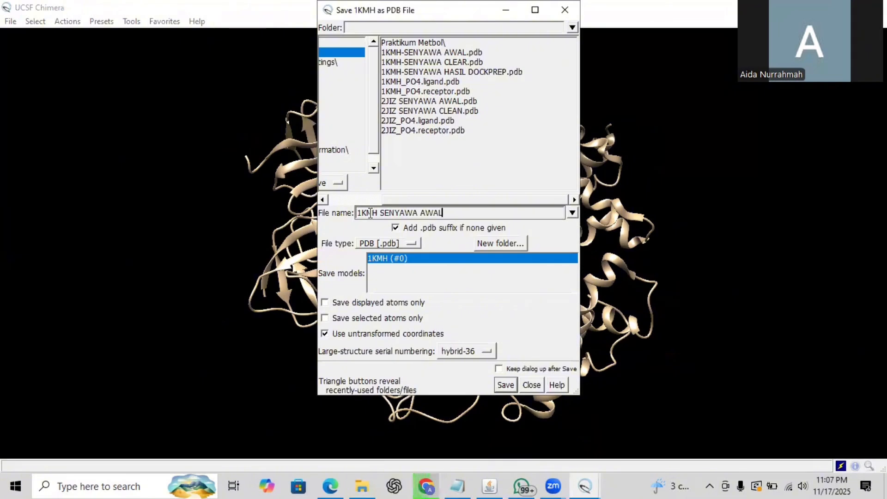
{"action": "left_click", "coordinate": [506, 386]}
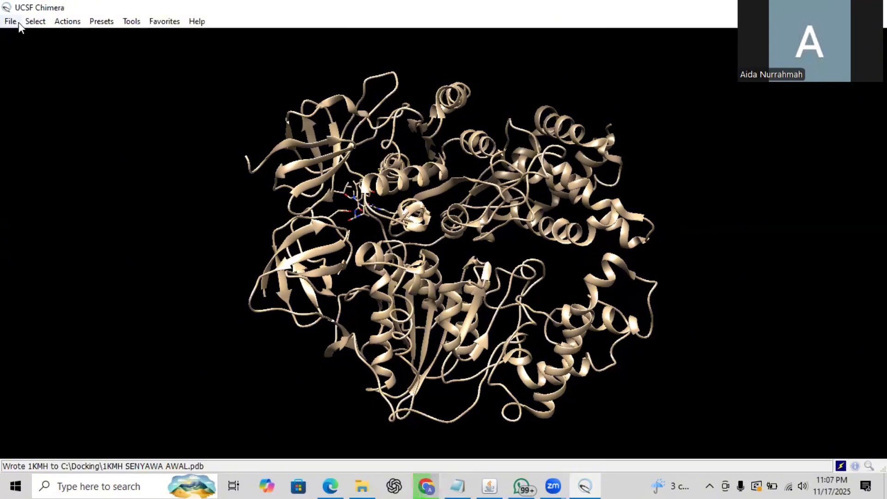
Select the TTX residue in the 1KMH structure.
{"action": "left_click", "coordinate": [34, 22]}
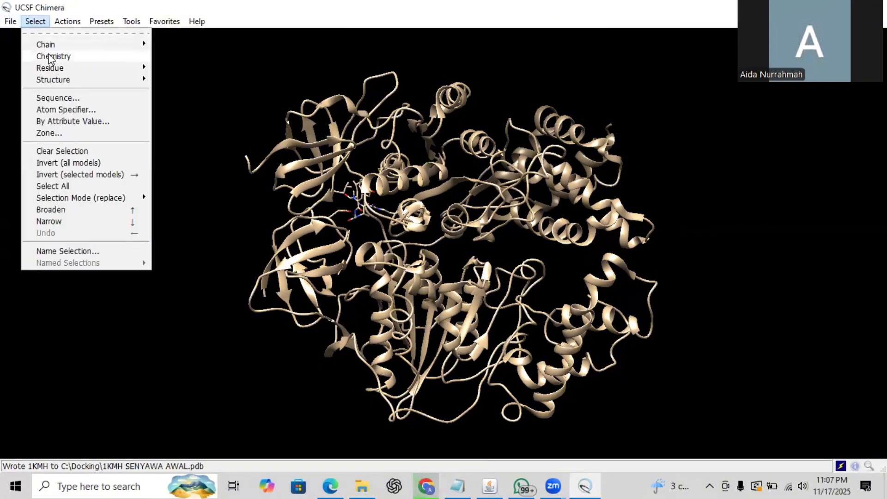
{"action": "mouse_move", "coordinate": [55, 72]}
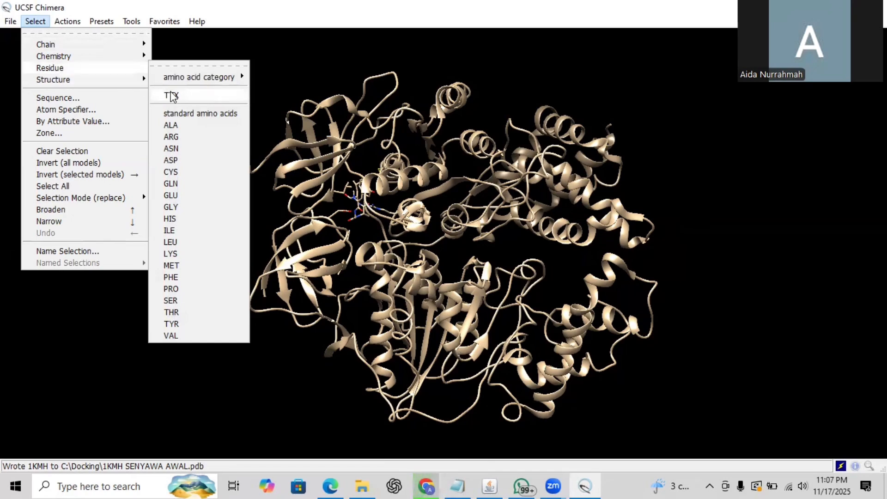
{"action": "left_click", "coordinate": [187, 97]}
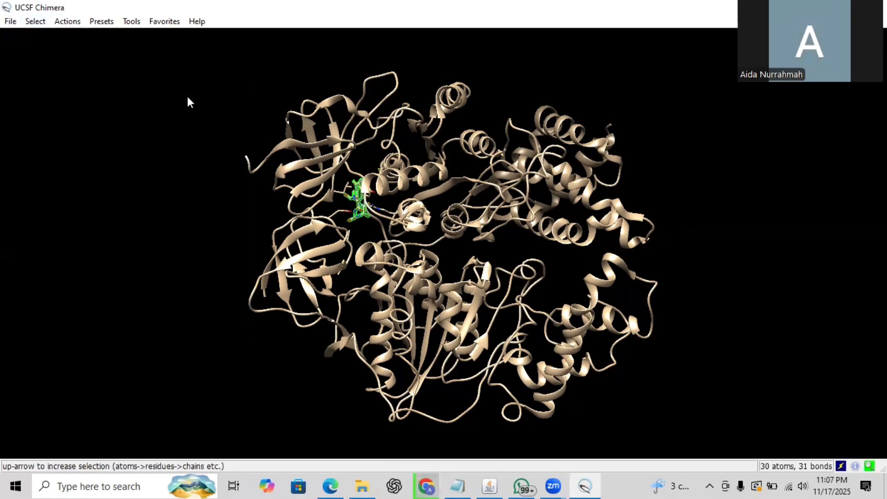
Examine the selected TTX ligand up close from several angles and identify its outer oxygen atom.
{"action": "scroll", "coordinate": [337, 187], "scroll_direction": "down", "scroll_amount": 2}
{"action": "scroll", "coordinate": [337, 187], "scroll_direction": "down", "scroll_amount": 4}
{"action": "scroll", "coordinate": [337, 187], "scroll_direction": "up", "scroll_amount": 4}
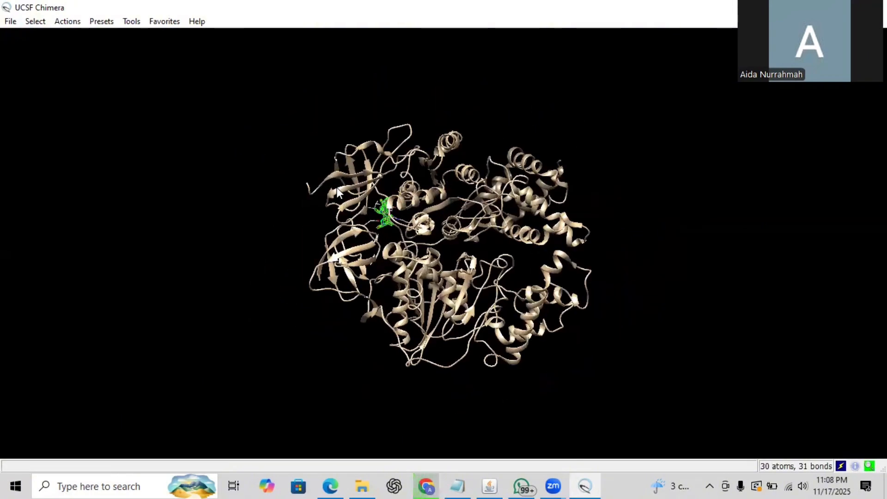
{"action": "scroll", "coordinate": [336, 187], "scroll_direction": "up", "scroll_amount": 2}
{"action": "scroll", "coordinate": [256, 121], "scroll_direction": "up", "scroll_amount": 6}
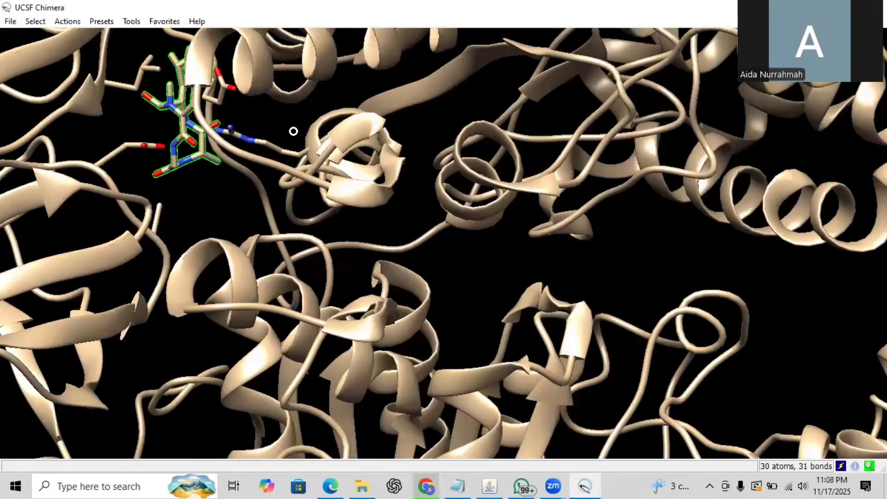
{"action": "left_click_drag", "start_coordinate": [293, 132], "coordinate": [291, 129]}
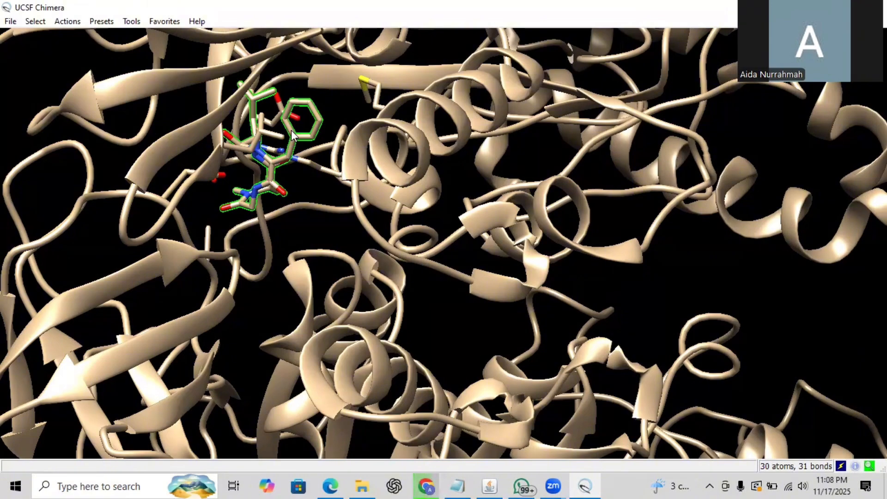
{"action": "left_click_drag", "start_coordinate": [285, 158], "coordinate": [258, 163]}
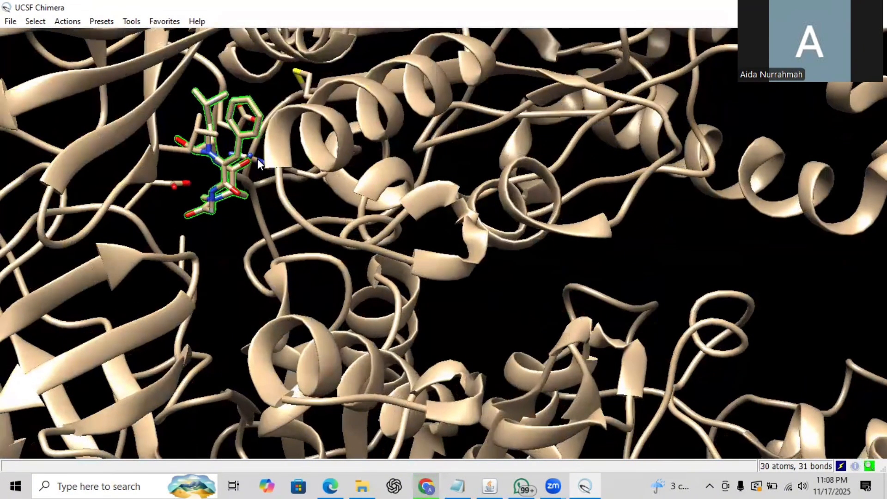
{"action": "mouse_move", "coordinate": [193, 209]}
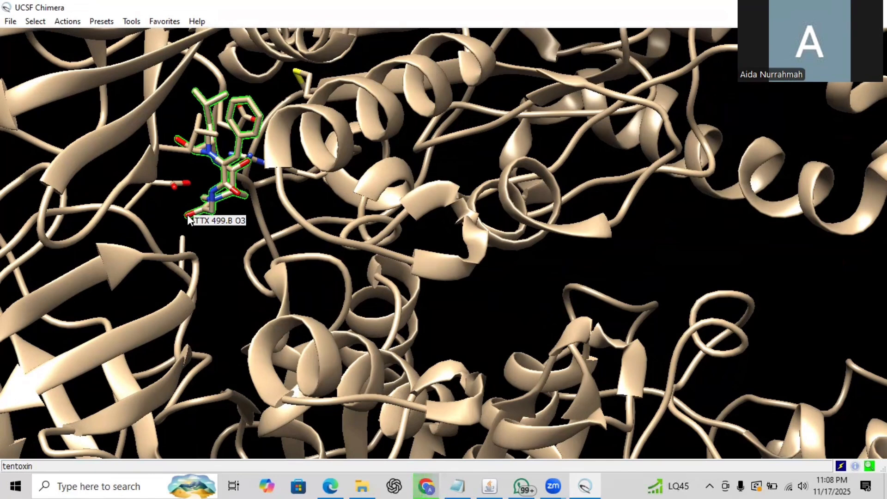
Clear the residue selection and select only the O3 atom of ligand TTX 499.B.
{"action": "left_click", "coordinate": [36, 22]}
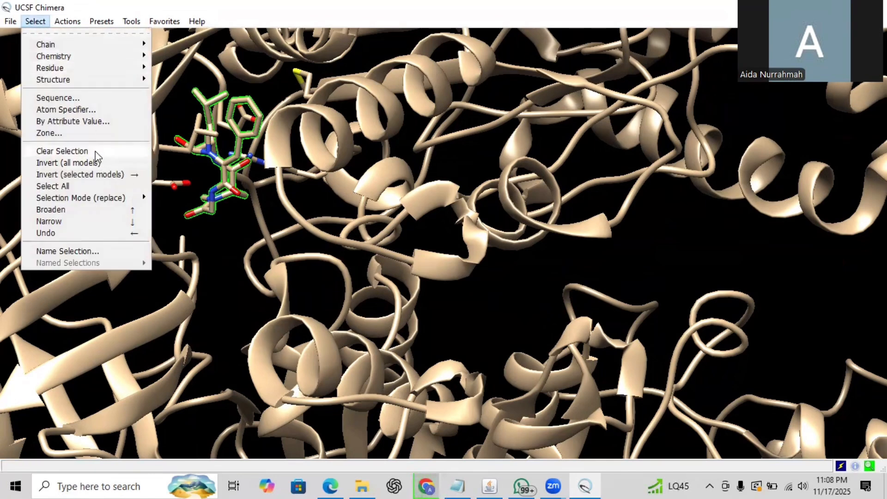
{"action": "left_click", "coordinate": [70, 151]}
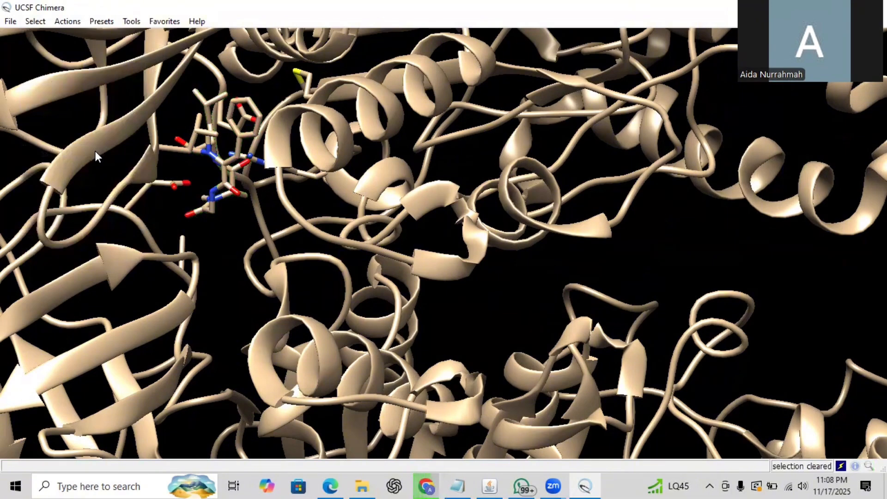
{"action": "left_click", "coordinate": [189, 212], "text": "ctrl"}
{"action": "right_click", "coordinate": [190, 212]}
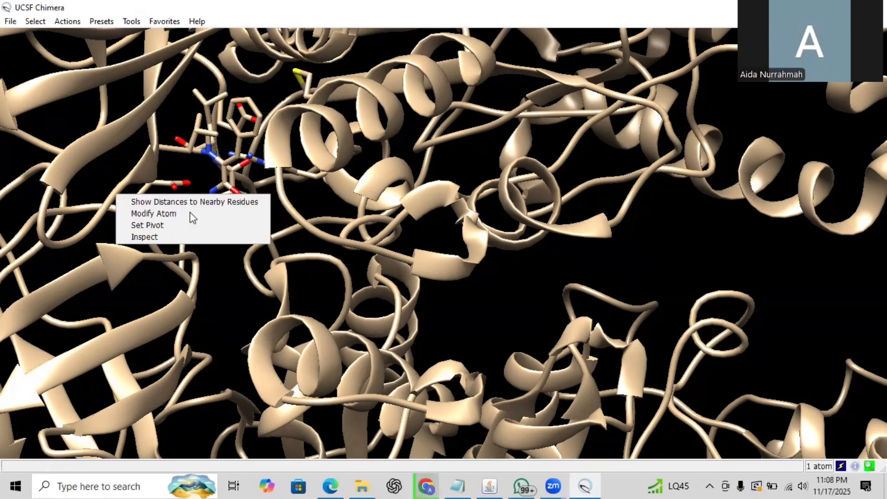
{"action": "left_click", "coordinate": [353, 199]}
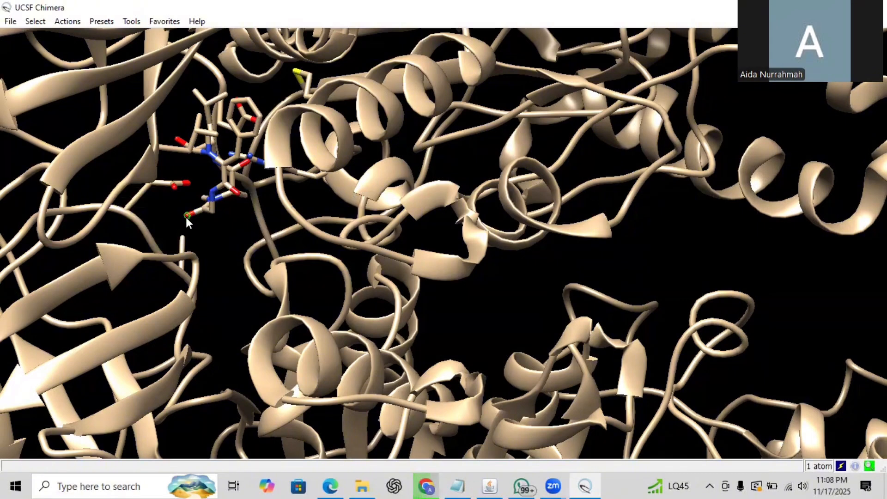
{"action": "mouse_move", "coordinate": [186, 215]}
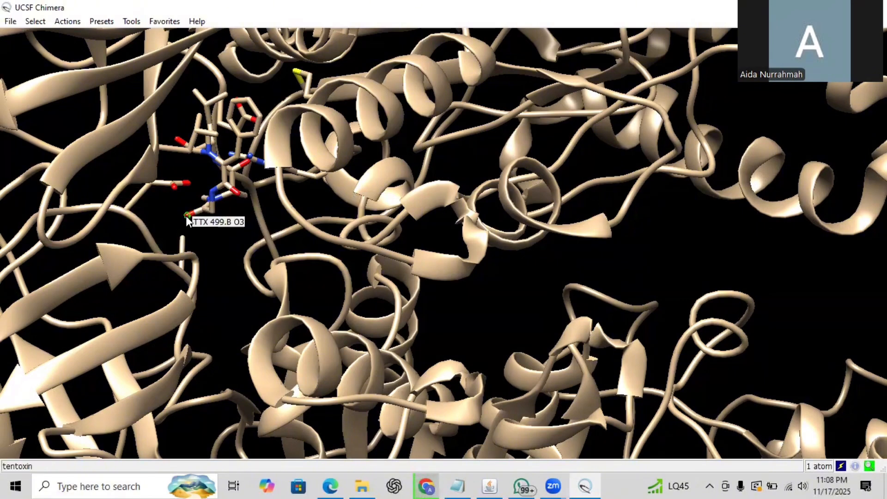
Expand the selection from the O3 atom to the whole TTX ligand and define a centroid for it with radius 2.0.
{"action": "key", "text": "Up"}
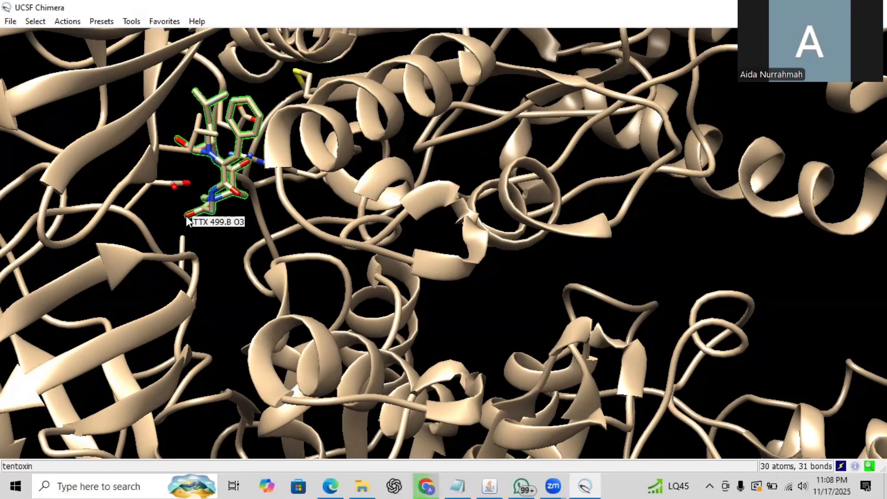
{"action": "left_click", "coordinate": [131, 21]}
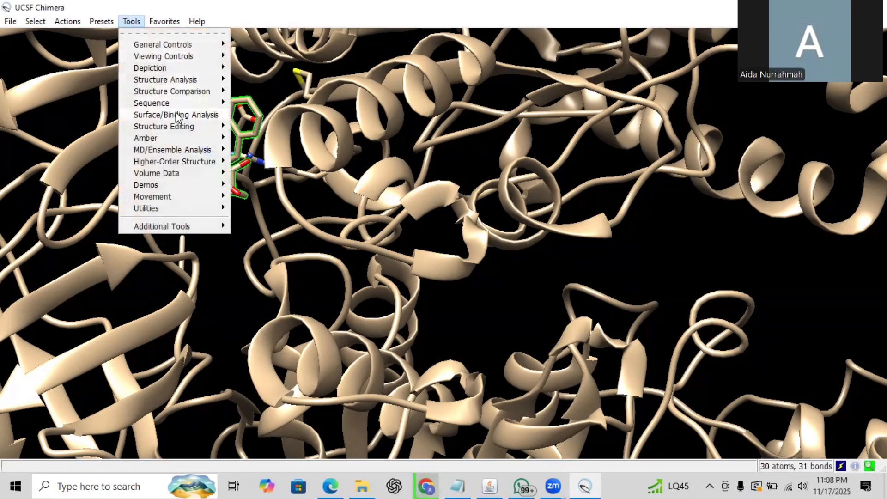
{"action": "mouse_move", "coordinate": [181, 113]}
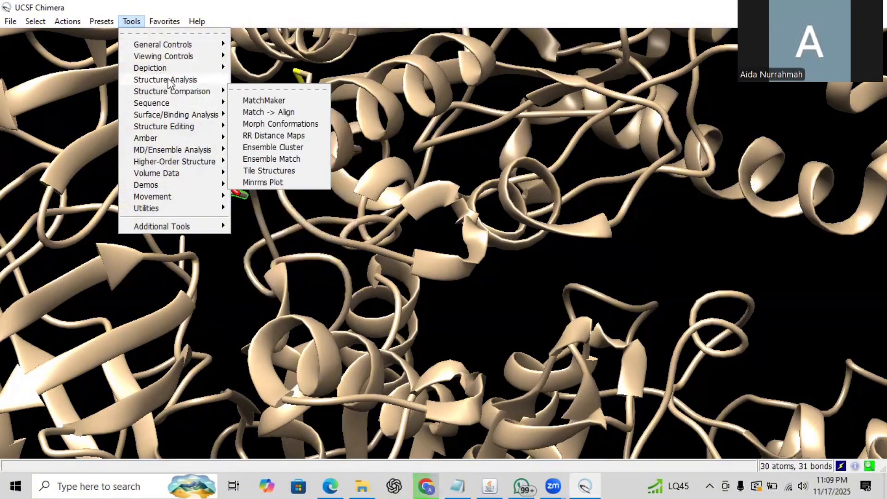
{"action": "mouse_move", "coordinate": [171, 81]}
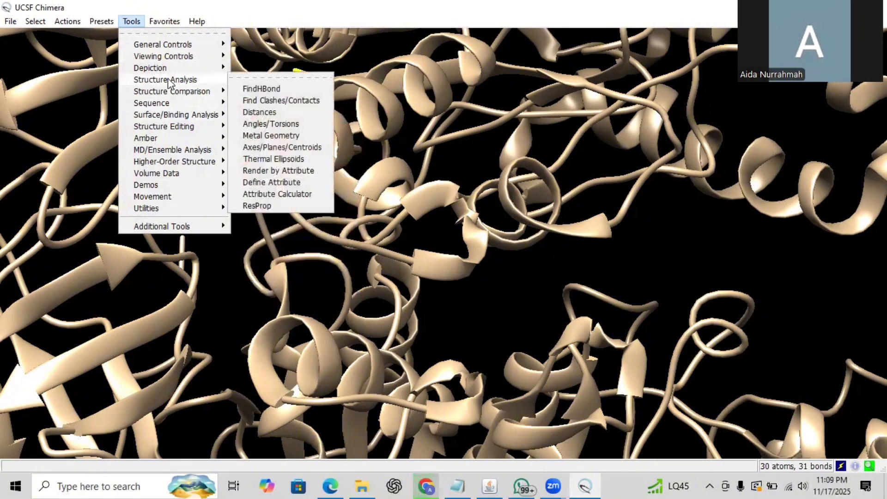
{"action": "left_click", "coordinate": [299, 149]}
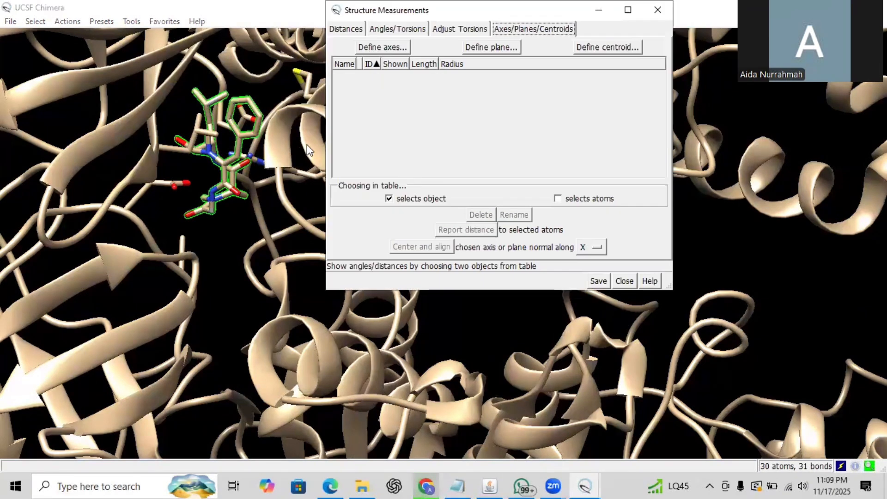
{"action": "left_click", "coordinate": [601, 49]}
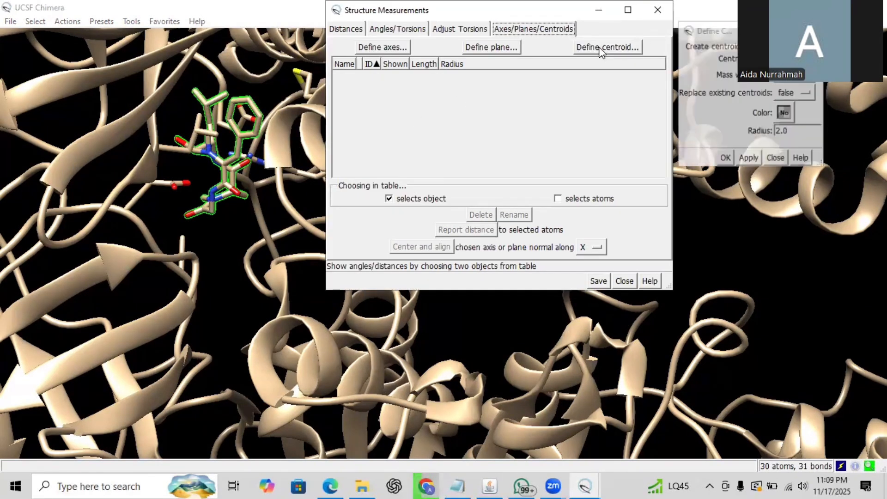
{"action": "left_click", "coordinate": [749, 158]}
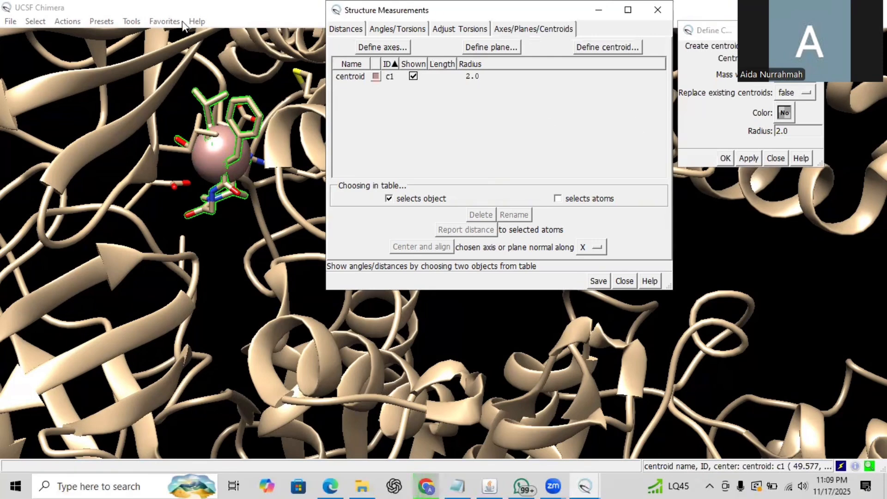
Copy the full Reply Log text into the blank Notepad document and highlight the line with the centroid's center coordinates.
{"action": "left_click", "coordinate": [156, 22]}
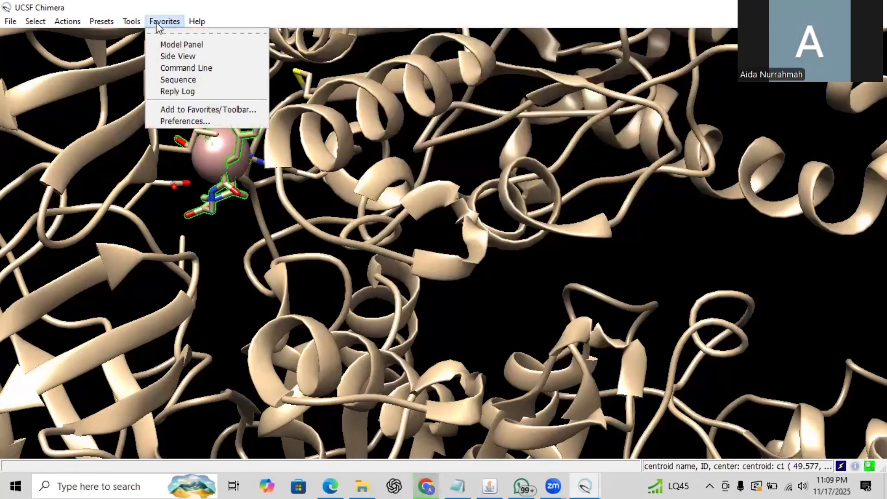
{"action": "left_click", "coordinate": [184, 92]}
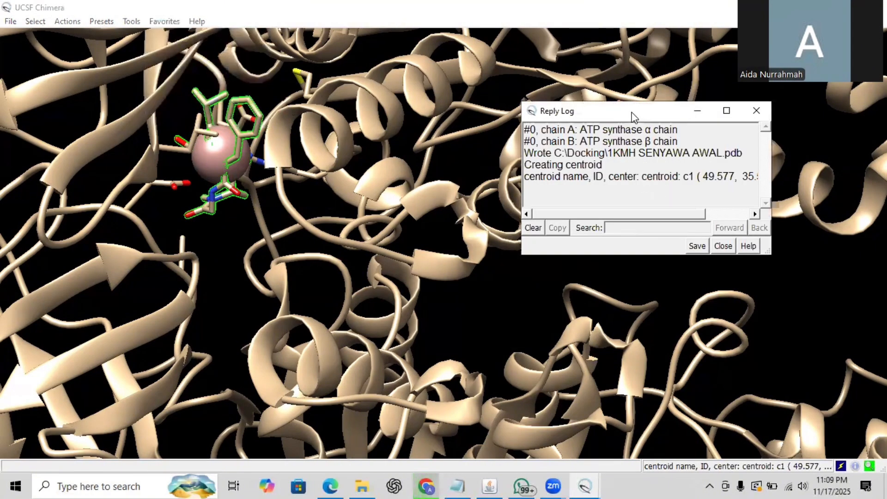
{"action": "left_click_drag", "start_coordinate": [590, 117], "coordinate": [497, 116]}
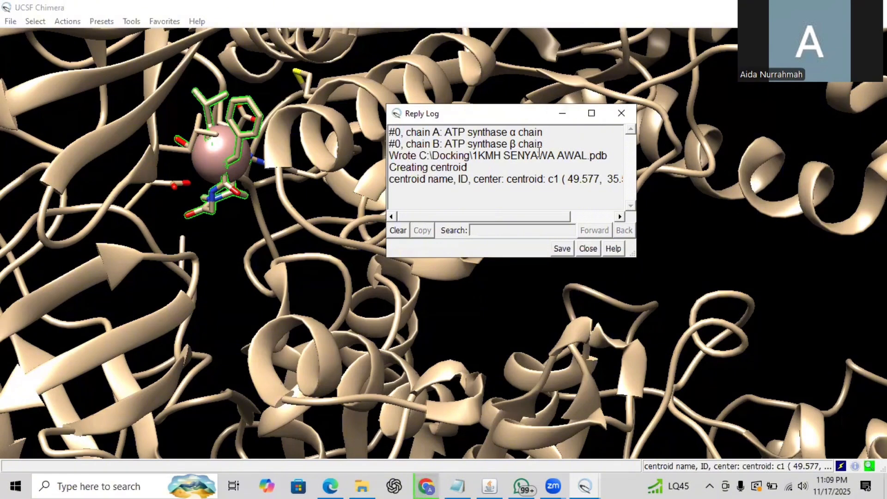
{"action": "key", "text": "ctrl+a"}
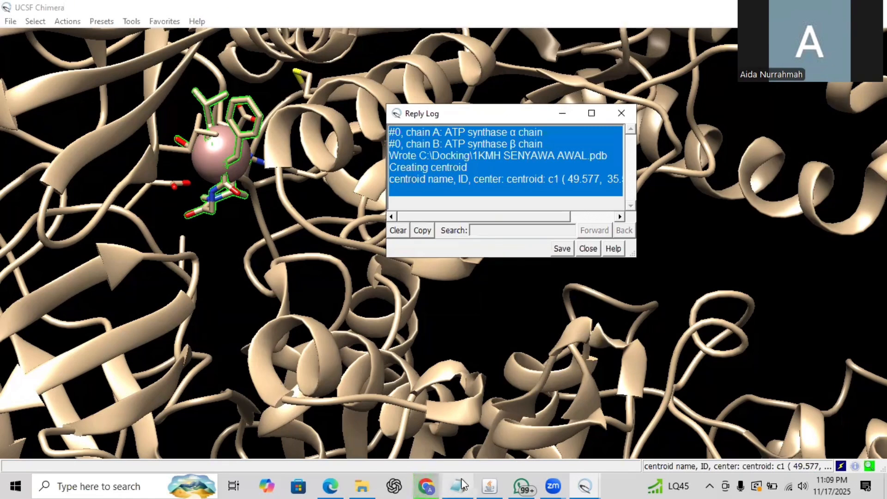
{"action": "mouse_move", "coordinate": [462, 485]}
{"action": "left_click", "coordinate": [460, 460]}
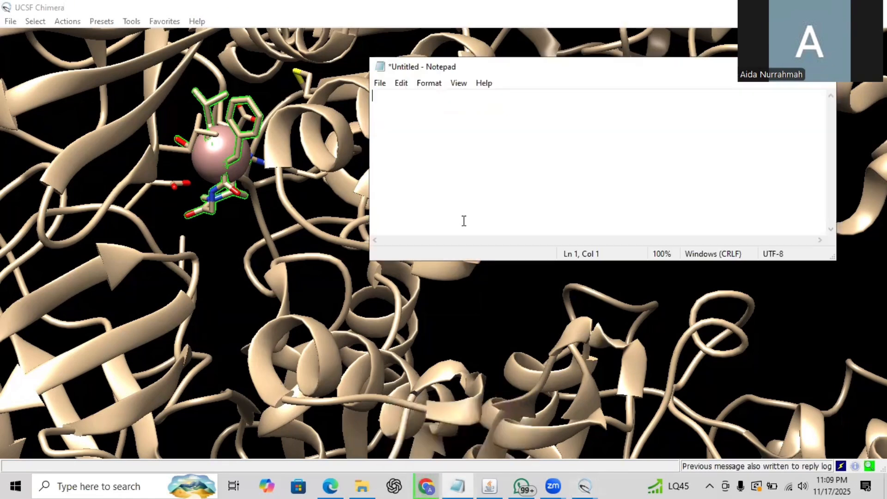
{"action": "key", "text": "ctrl+v"}
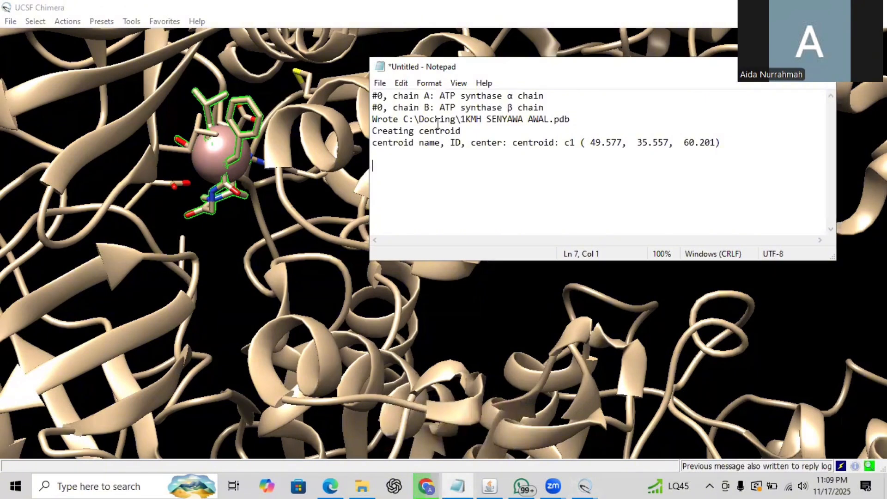
{"action": "left_click", "coordinate": [425, 134]}
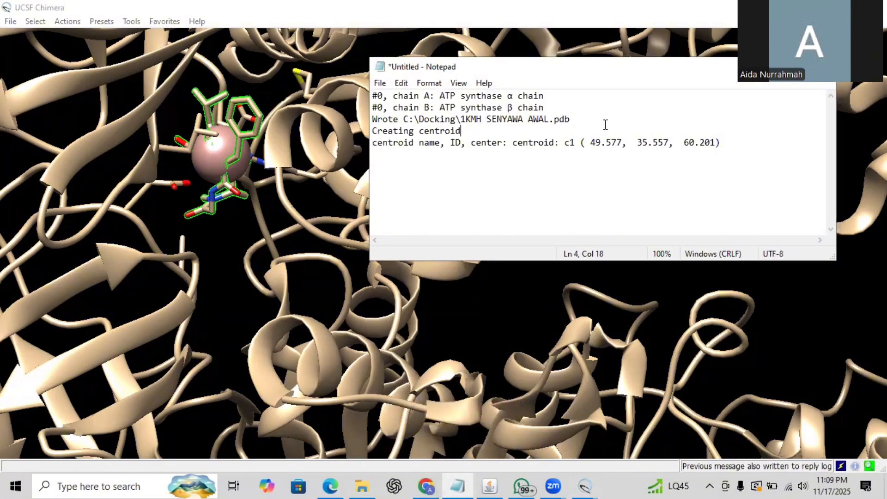
{"action": "left_click_drag", "start_coordinate": [373, 142], "coordinate": [724, 144]}
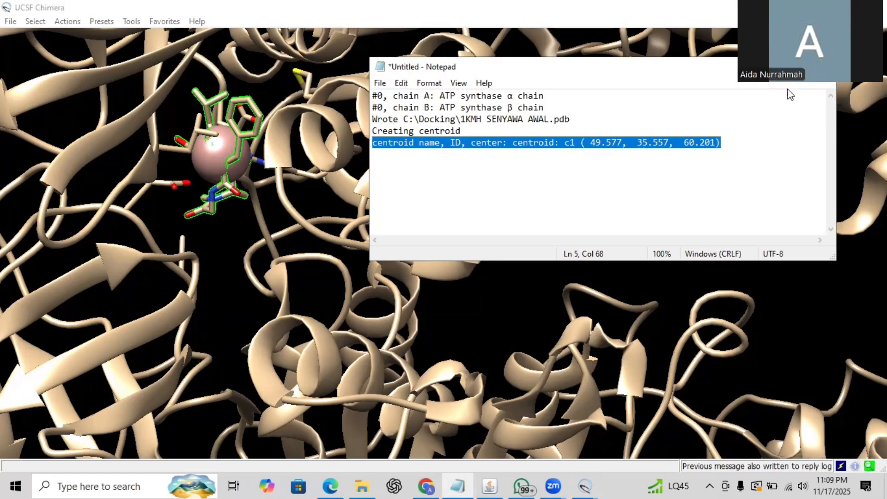
{"action": "left_click", "coordinate": [770, 66]}
Return to Chimera's structure measurements, delete the centroid, and close the measurement and centroid definition dialogs.
{"action": "left_click", "coordinate": [585, 486]}
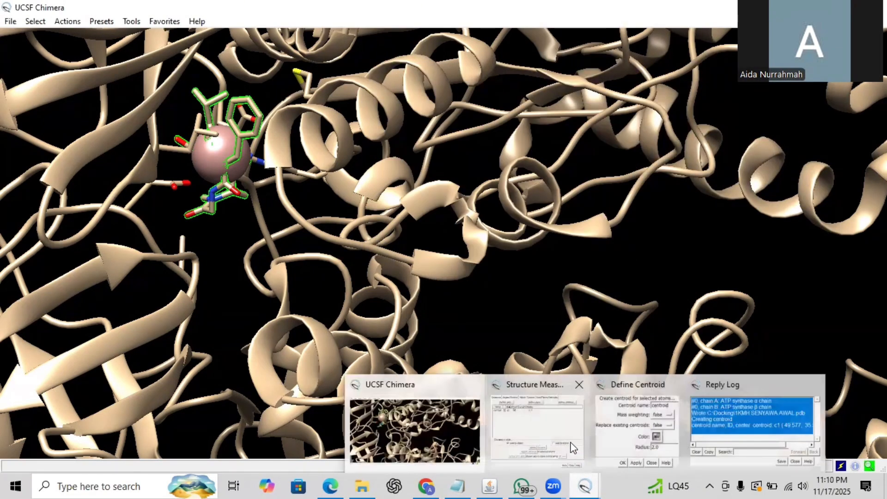
{"action": "left_click", "coordinate": [568, 438]}
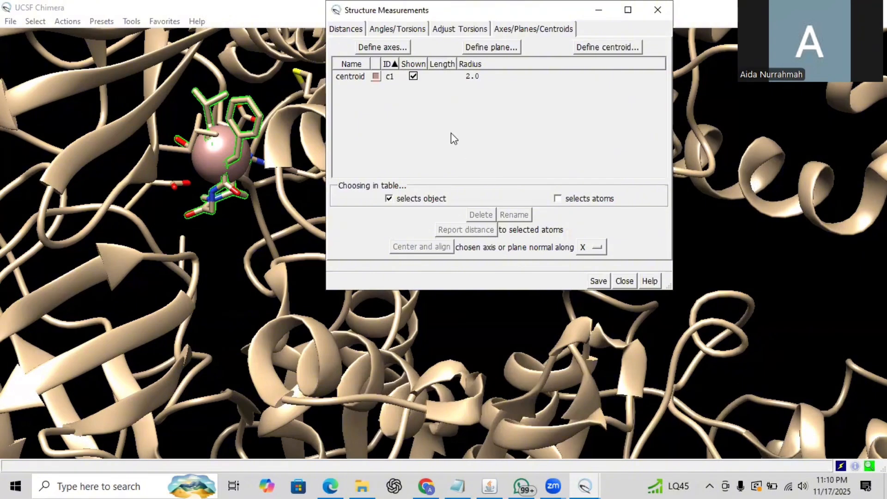
{"action": "left_click", "coordinate": [430, 77]}
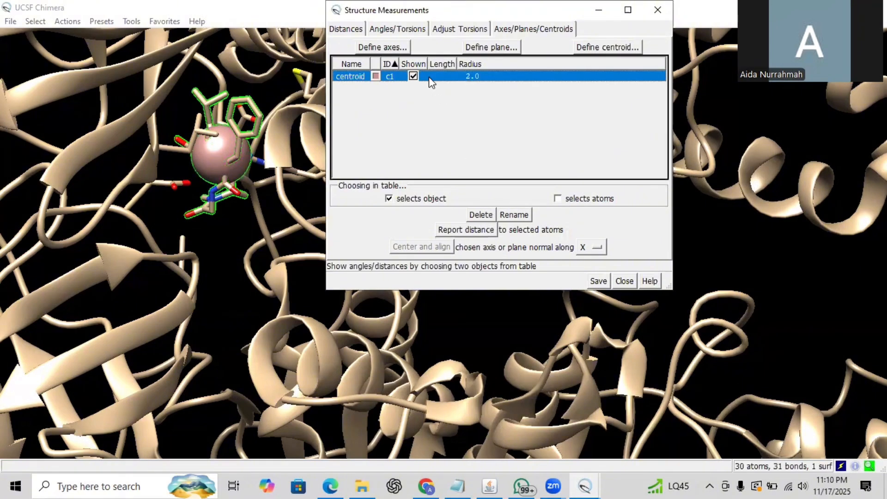
{"action": "left_click", "coordinate": [480, 216]}
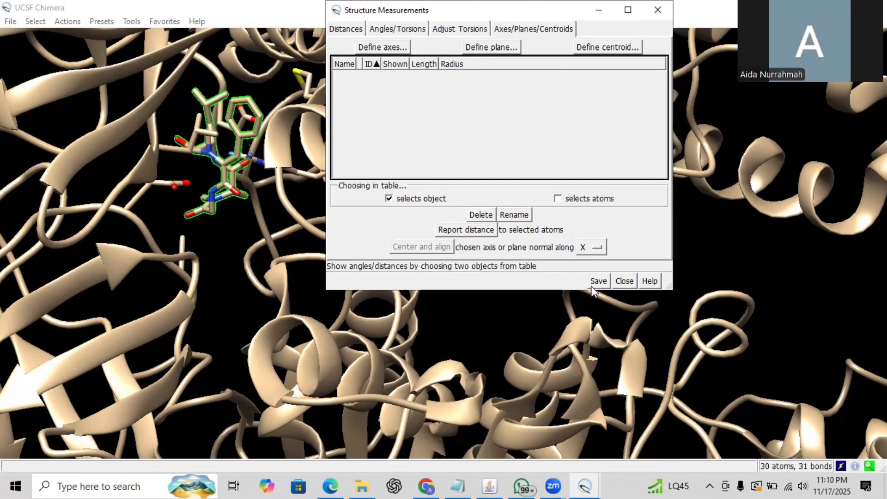
{"action": "left_click", "coordinate": [622, 284]}
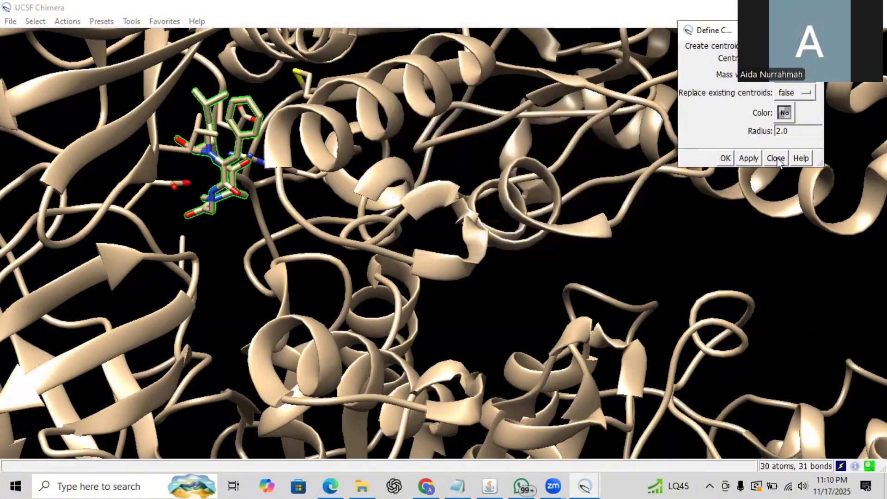
{"action": "left_click", "coordinate": [776, 158]}
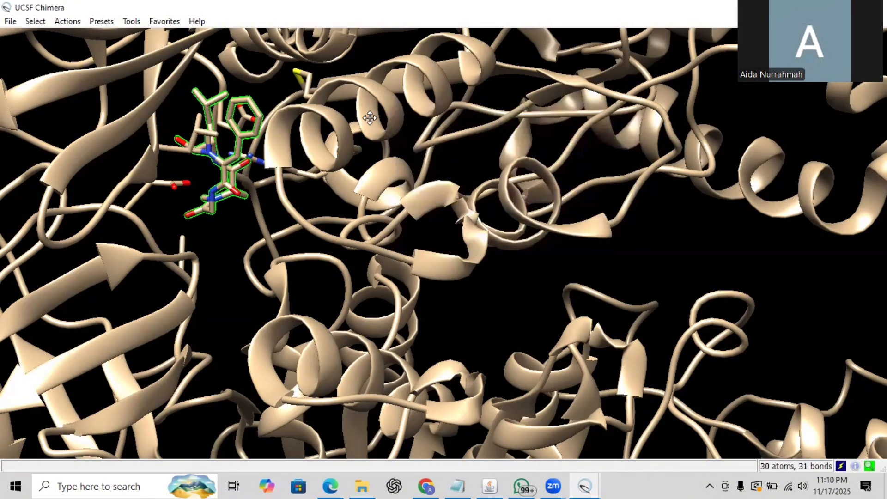
Select the TTX residue and delete its atoms and bonds from the 1KMH structure.
{"action": "scroll", "coordinate": [370, 117], "scroll_direction": "up", "scroll_amount": 2}
{"action": "scroll", "coordinate": [369, 117], "scroll_direction": "down", "scroll_amount": 5}
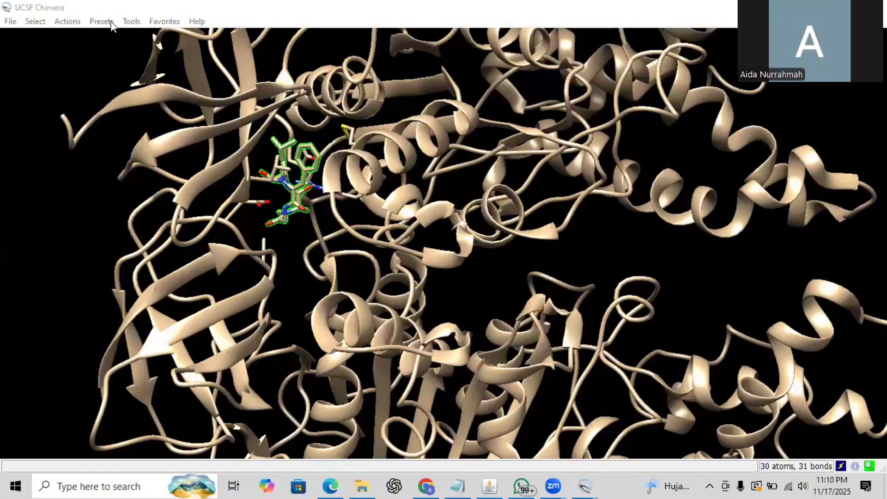
{"action": "left_click", "coordinate": [107, 40]}
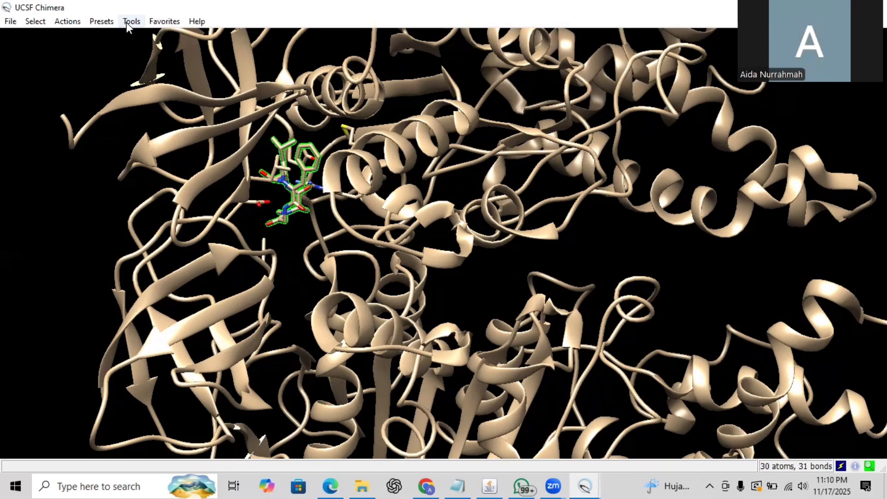
{"action": "left_click", "coordinate": [30, 20]}
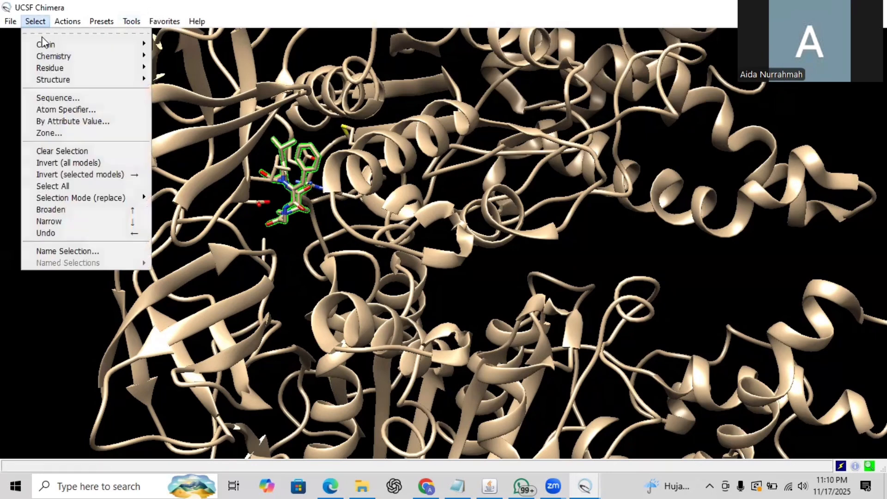
{"action": "mouse_move", "coordinate": [62, 70]}
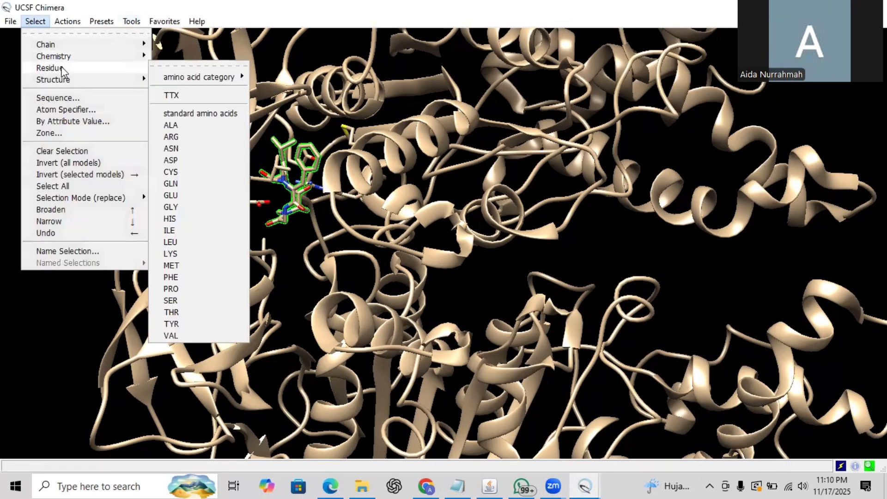
{"action": "left_click", "coordinate": [164, 95]}
{"action": "left_click", "coordinate": [62, 21]}
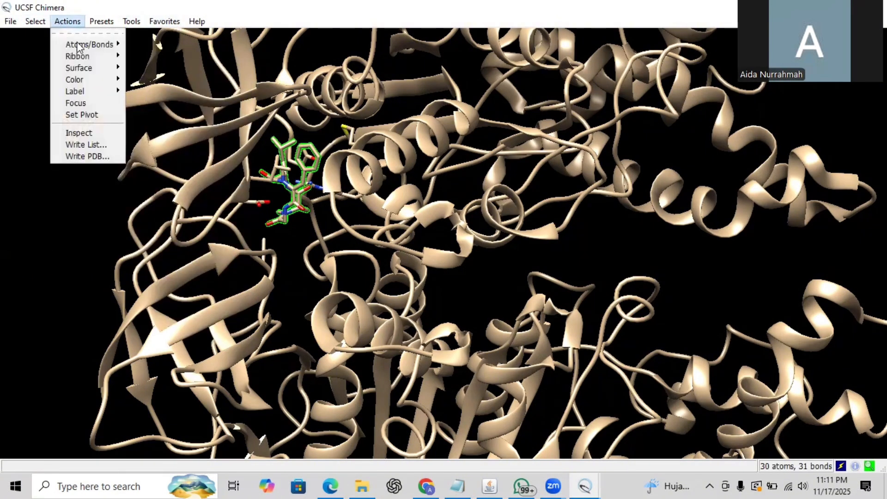
{"action": "mouse_move", "coordinate": [86, 46]}
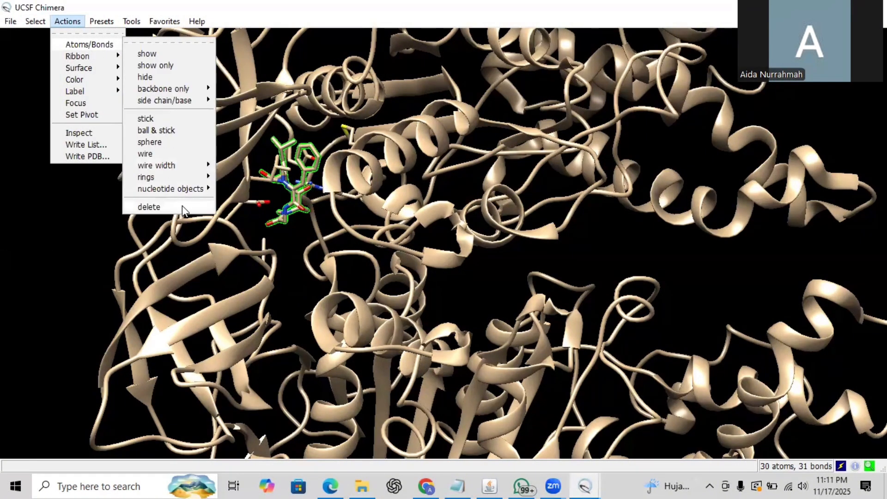
{"action": "left_click", "coordinate": [149, 207]}
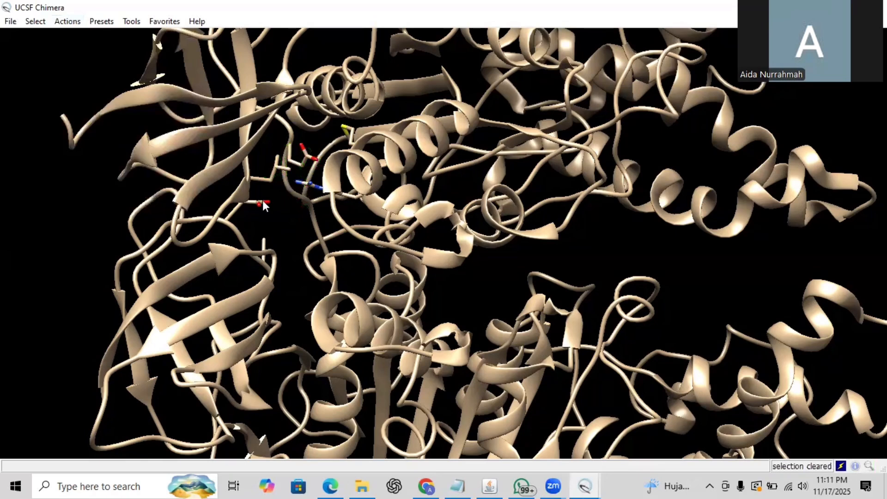
Save the 1KMH model without its ligand as a PDB file named 1KMH SENYAWA CLEAR in C:\Docking.
{"action": "mouse_move", "coordinate": [260, 206]}
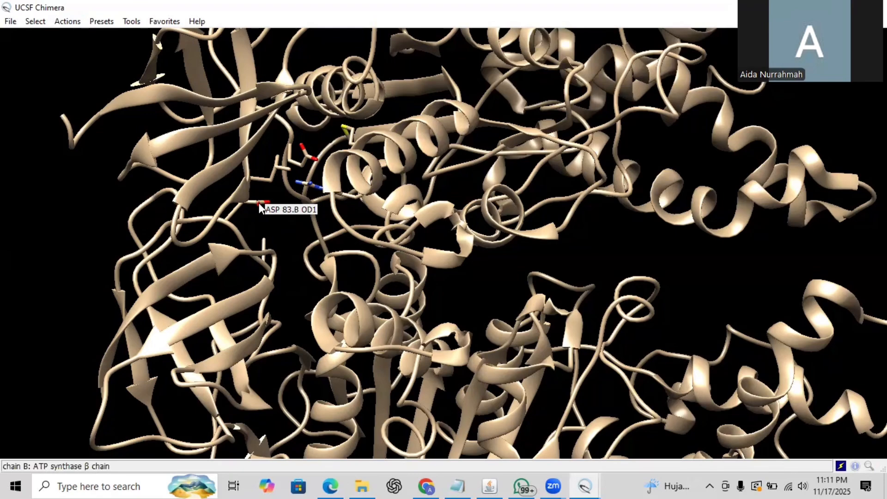
{"action": "scroll", "coordinate": [259, 203], "scroll_direction": "down", "scroll_amount": 3}
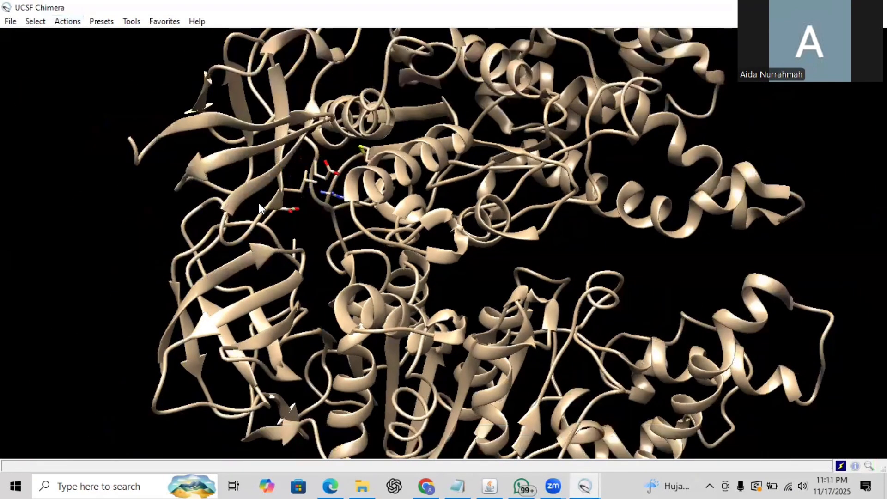
{"action": "left_click", "coordinate": [10, 23]}
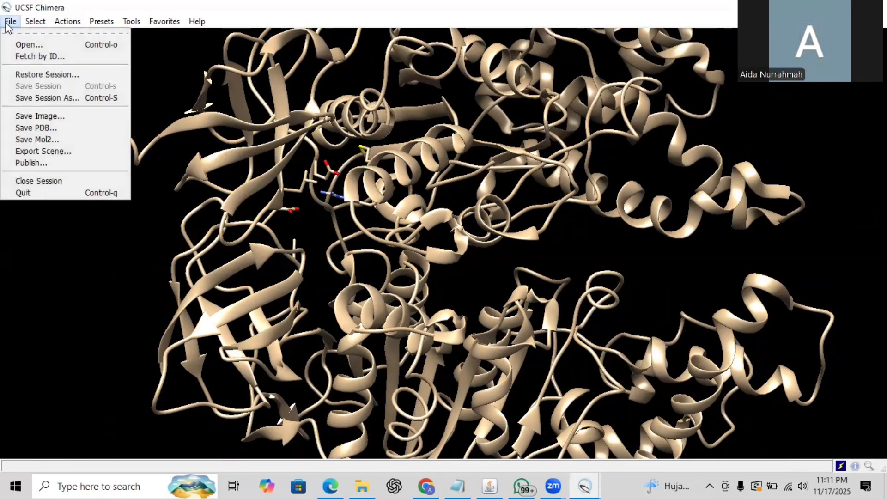
{"action": "left_click", "coordinate": [91, 129]}
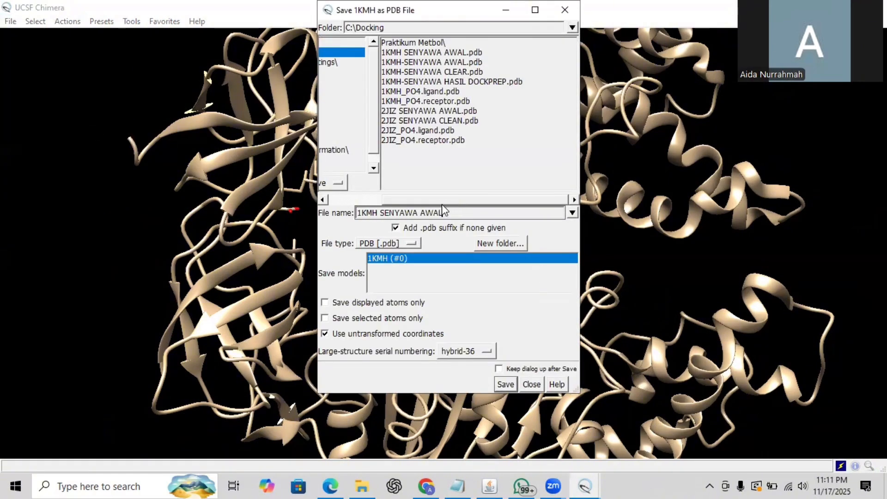
{"action": "left_click_drag", "start_coordinate": [442, 213], "coordinate": [425, 213]}
{"action": "type", "text": "CLEAR"}
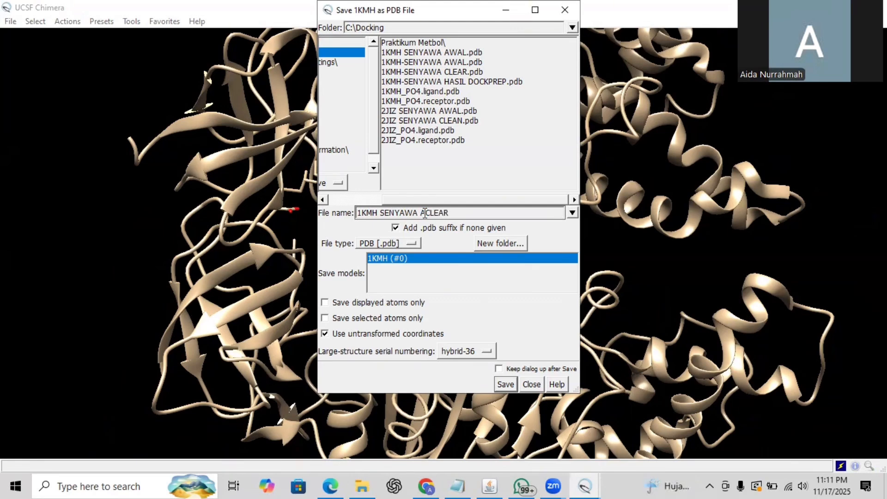
{"action": "left_click", "coordinate": [425, 213]}
{"action": "key", "text": "BackSpace"}
{"action": "left_click", "coordinate": [506, 384]}
{"action": "scroll", "coordinate": [509, 381], "scroll_direction": "up", "scroll_amount": 3}
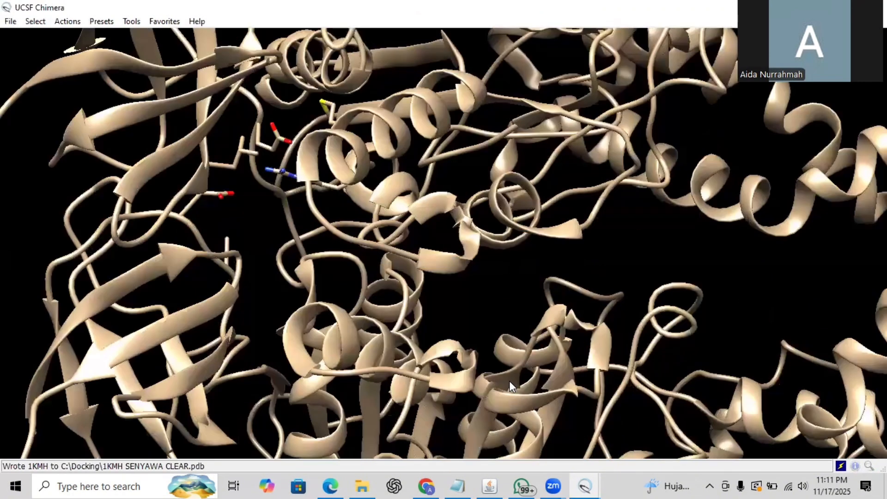
{"action": "scroll", "coordinate": [509, 382], "scroll_direction": "down", "scroll_amount": 5}
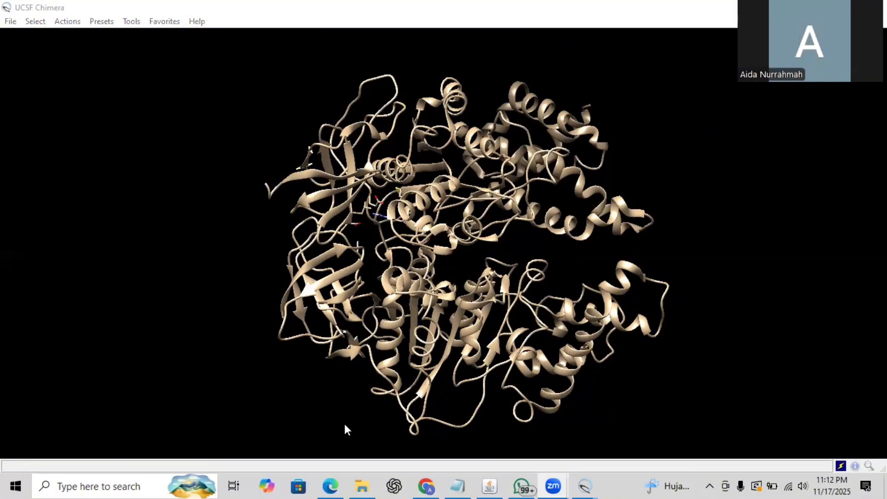
Start Dock Prep on the 1KMH model with Mol2 file writing turned off and the other default options kept.
{"action": "left_click", "coordinate": [125, 23]}
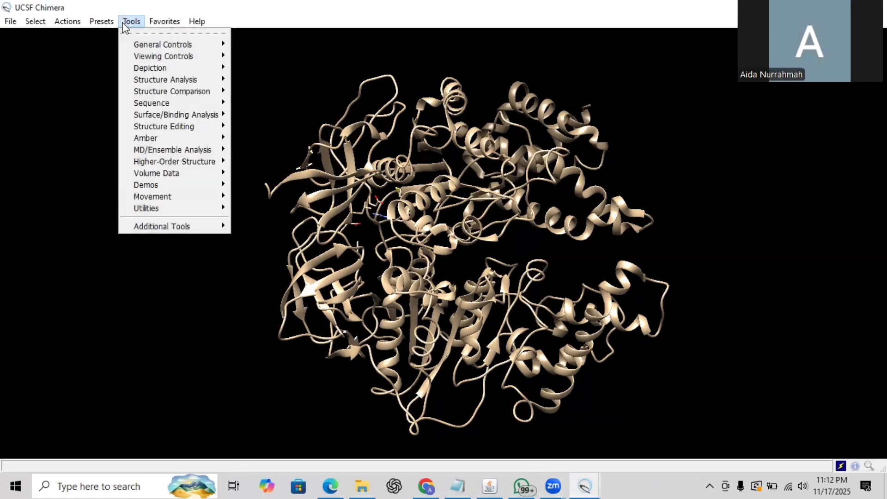
{"action": "left_click", "coordinate": [131, 22]}
{"action": "left_click", "coordinate": [128, 21]}
{"action": "mouse_move", "coordinate": [195, 123]}
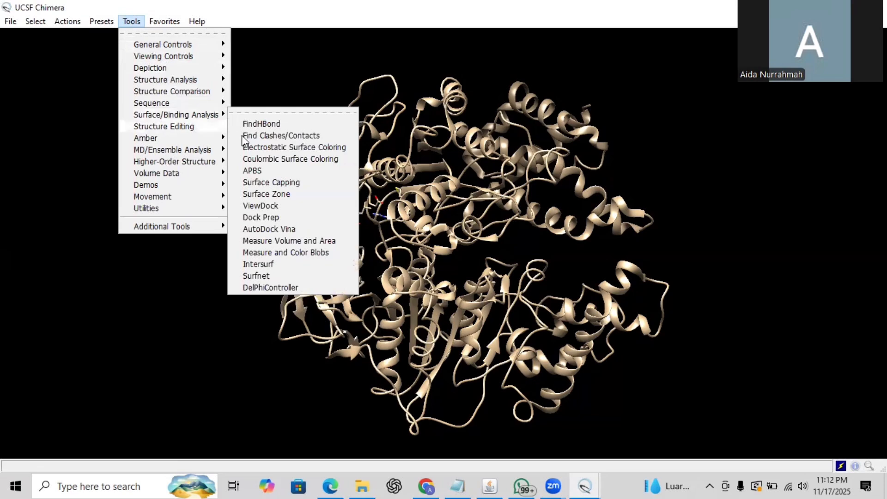
{"action": "left_click", "coordinate": [293, 217]}
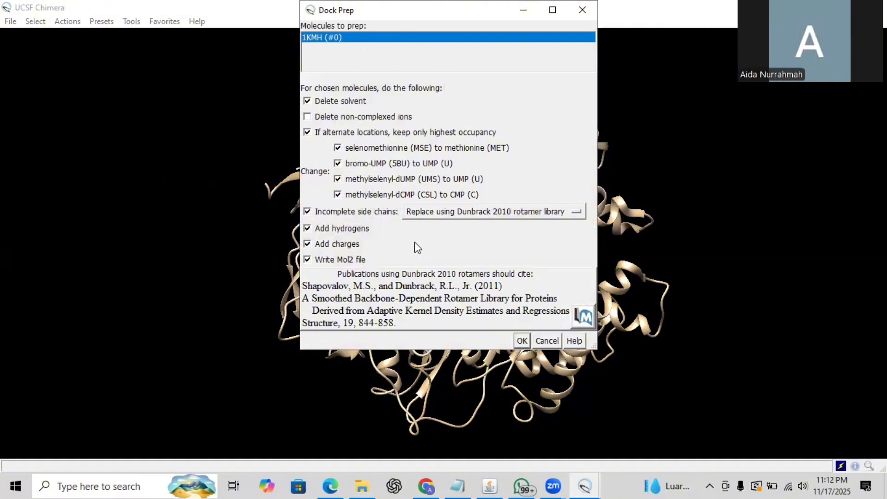
{"action": "left_click", "coordinate": [344, 260]}
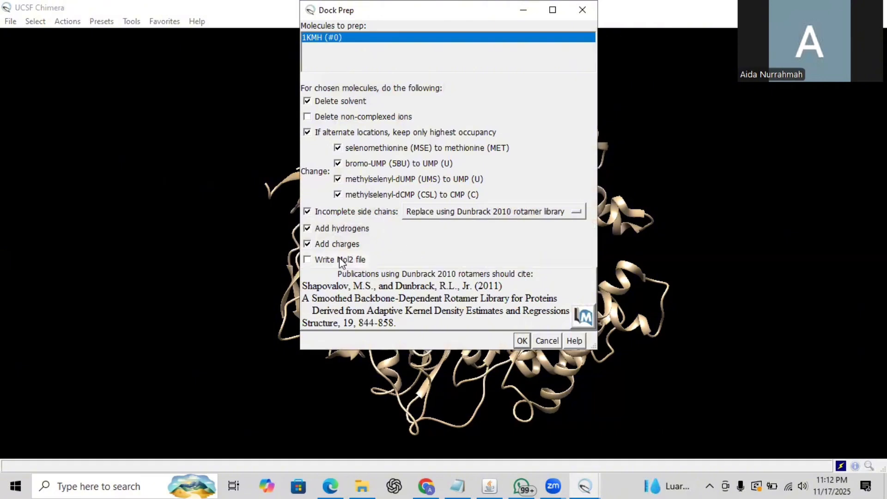
{"action": "left_click", "coordinate": [522, 341]}
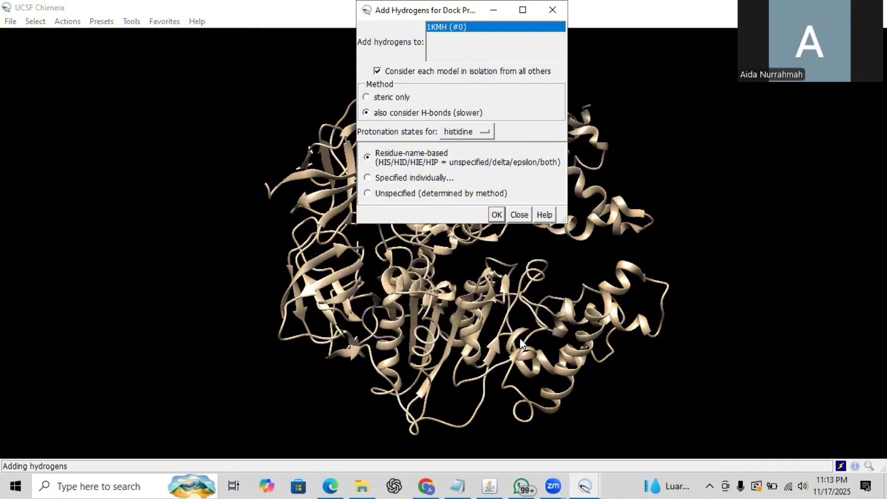
Add hydrogens to 1KMH considering H-bonds, and assign AMBER ff14SB charges with Gasteiger for the other residues.
{"action": "left_click", "coordinate": [495, 215]}
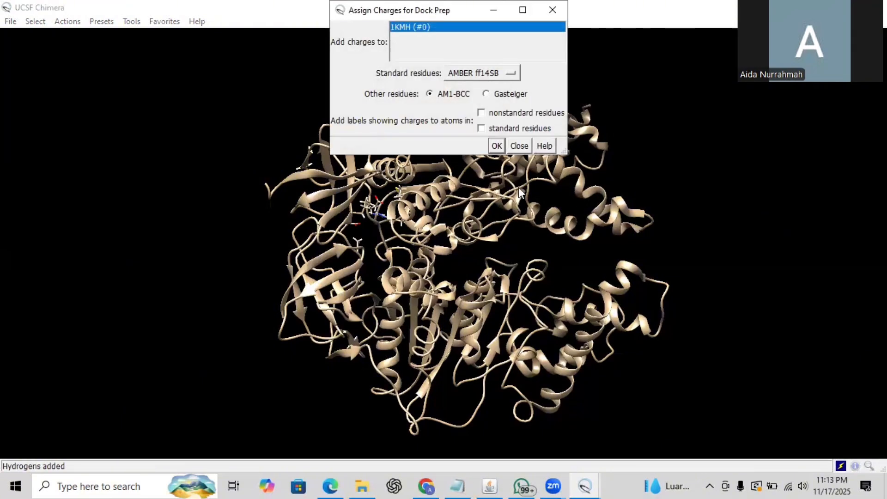
{"action": "left_click", "coordinate": [484, 93]}
{"action": "left_click", "coordinate": [496, 146]}
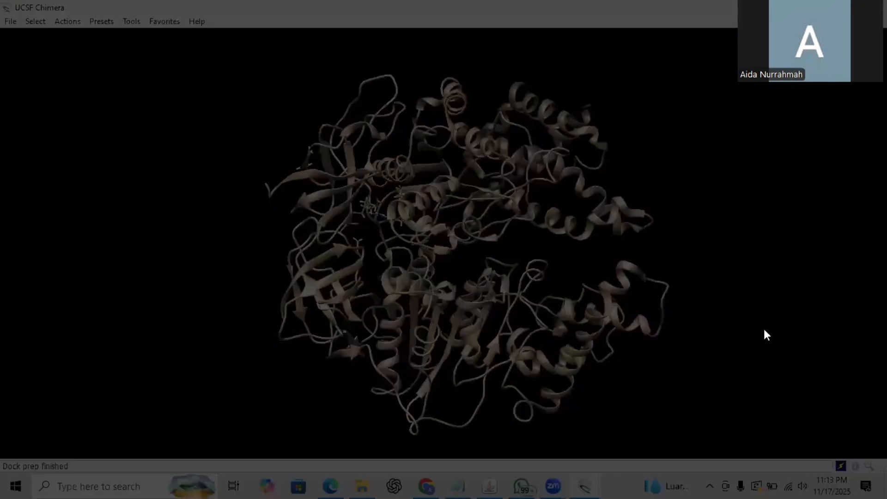
Save the prepared 1KMH model as a PDB file named 1KMH HASIL DOCKPREP in C:\Docking.
{"action": "left_click", "coordinate": [14, 22]}
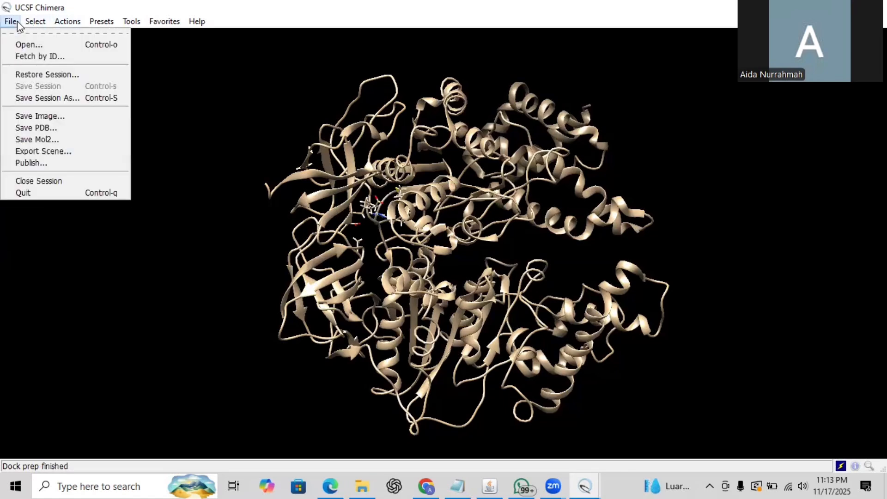
{"action": "left_click", "coordinate": [37, 128]}
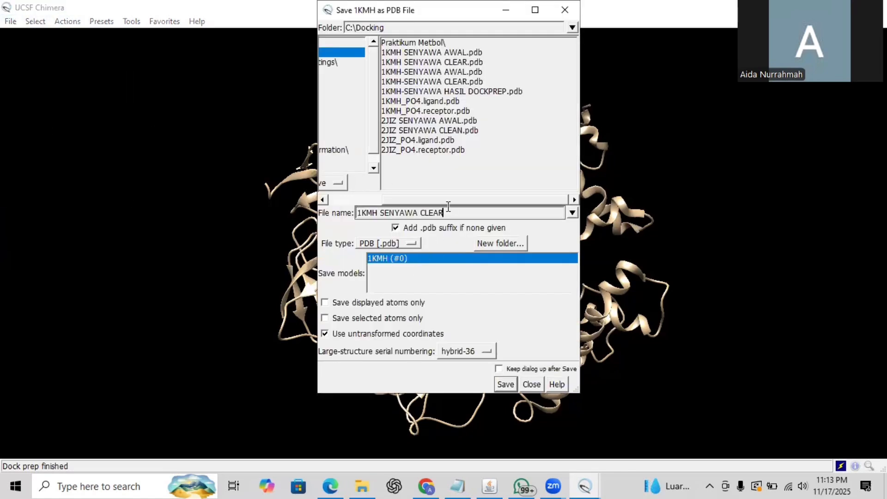
{"action": "key", "text": "BackSpace"}
{"action": "key", "text": "BackSpace"}
{"action": "key", "text": "BackSpace"}
{"action": "key", "text": "BackSpace"}
{"action": "key", "text": "BackSpace"}
{"action": "key", "text": "BackSpace"}
{"action": "key", "text": "BackSpace"}
{"action": "key", "text": "BackSpace"}
{"action": "key", "text": "BackSpace"}
{"action": "key", "text": "BackSpace"}
{"action": "key", "text": "BackSpace"}
{"action": "key", "text": "BackSpace"}
{"action": "key", "text": "BackSpace"}
{"action": "type", "text": "HASIL DOCKPREP"}
{"action": "left_click", "coordinate": [503, 384]}
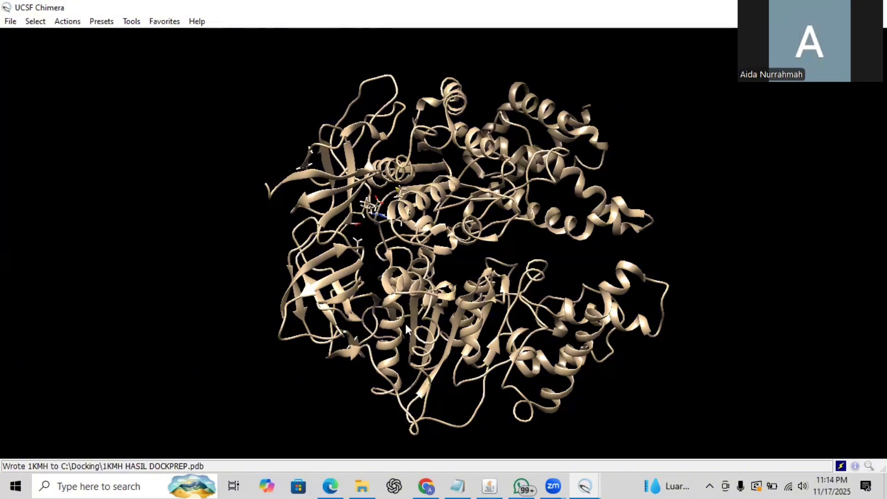
Open the ligand file PubChem_compound_text_phospahte_records.sdf alongside the prepared receptor.
{"action": "left_click", "coordinate": [10, 21]}
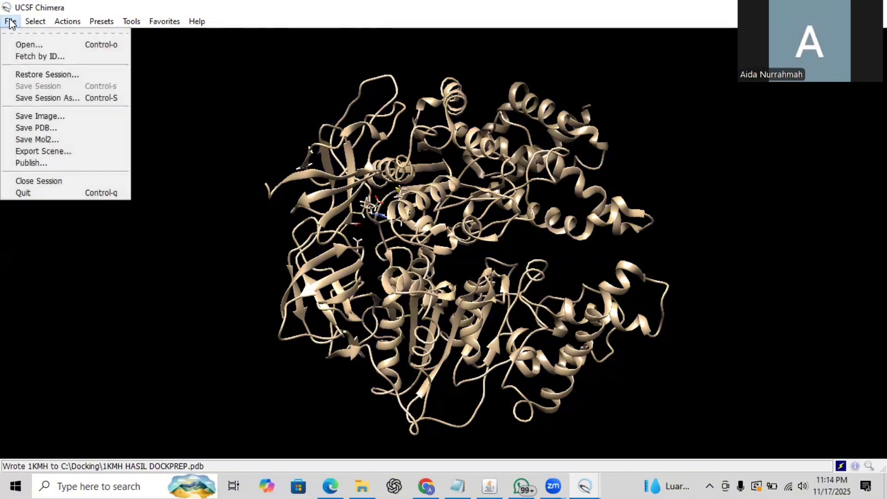
{"action": "left_click", "coordinate": [31, 46]}
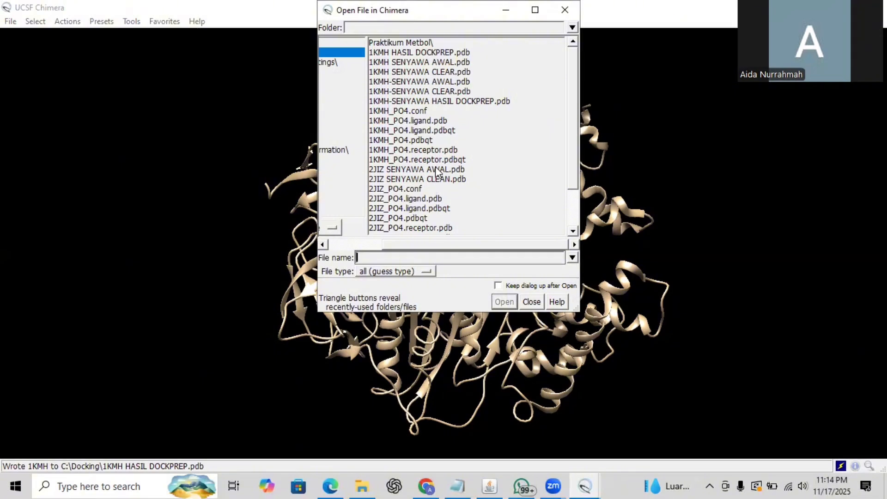
{"action": "scroll", "coordinate": [435, 166], "scroll_direction": "down", "scroll_amount": 2}
{"action": "left_click", "coordinate": [446, 209]}
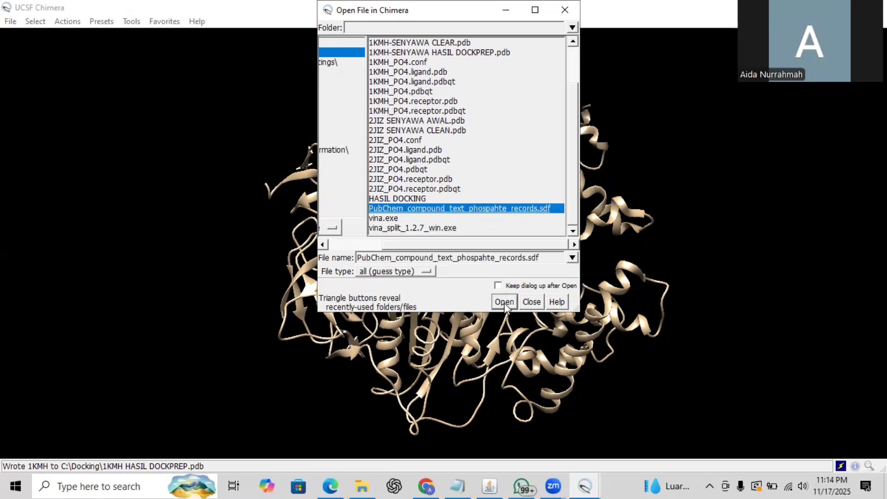
{"action": "left_click", "coordinate": [504, 302]}
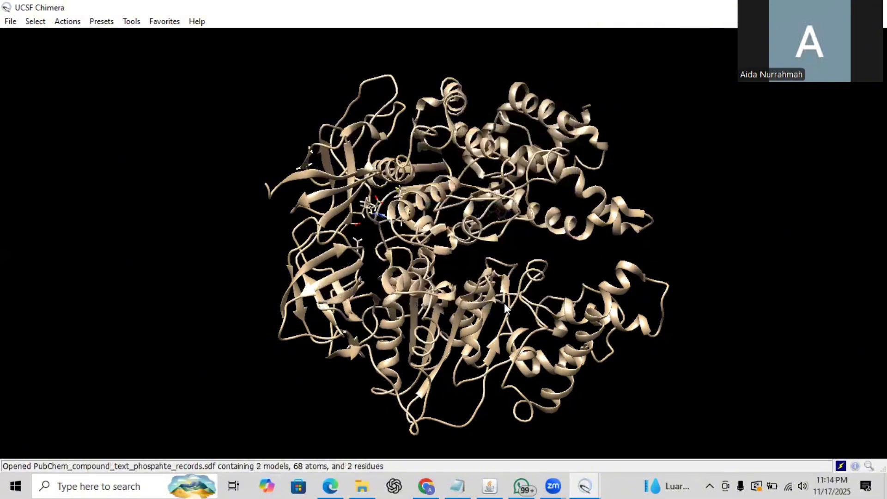
Select the UNK residues to locate the imported ligands beside the protein, and clear the selection.
{"action": "left_click", "coordinate": [29, 24]}
{"action": "mouse_move", "coordinate": [76, 74]}
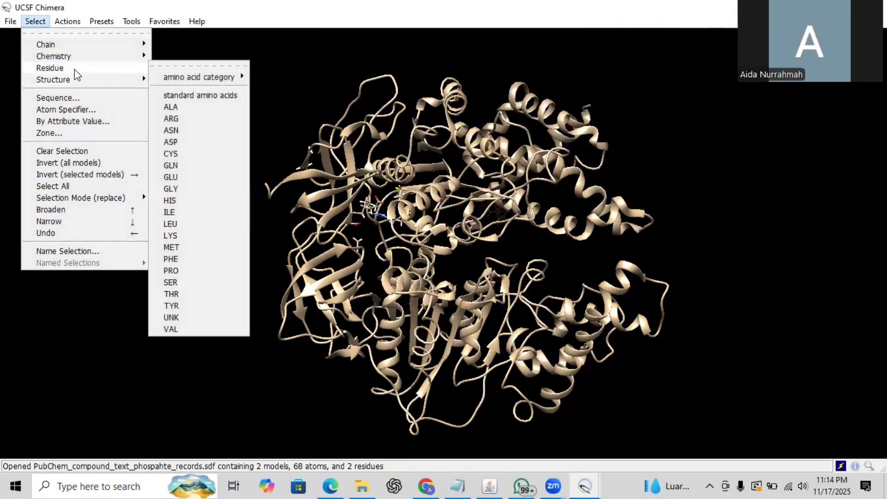
{"action": "left_click", "coordinate": [171, 318]}
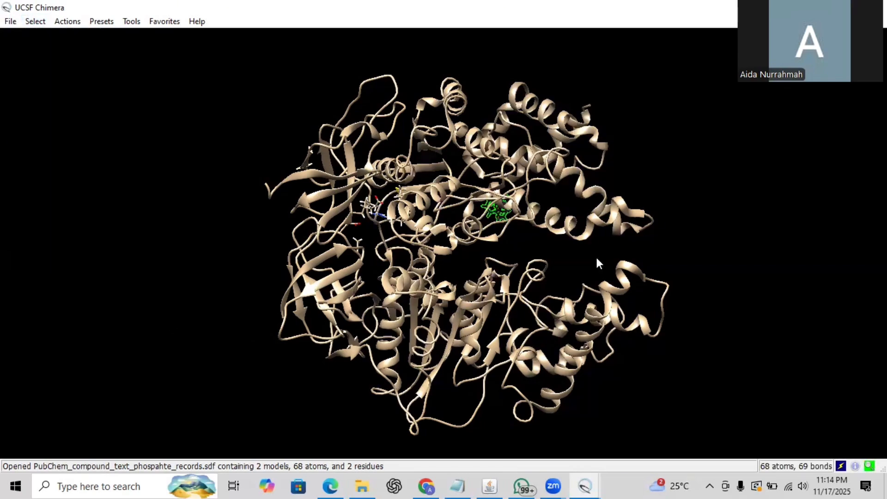
{"action": "left_click_drag", "start_coordinate": [585, 257], "coordinate": [355, 214]}
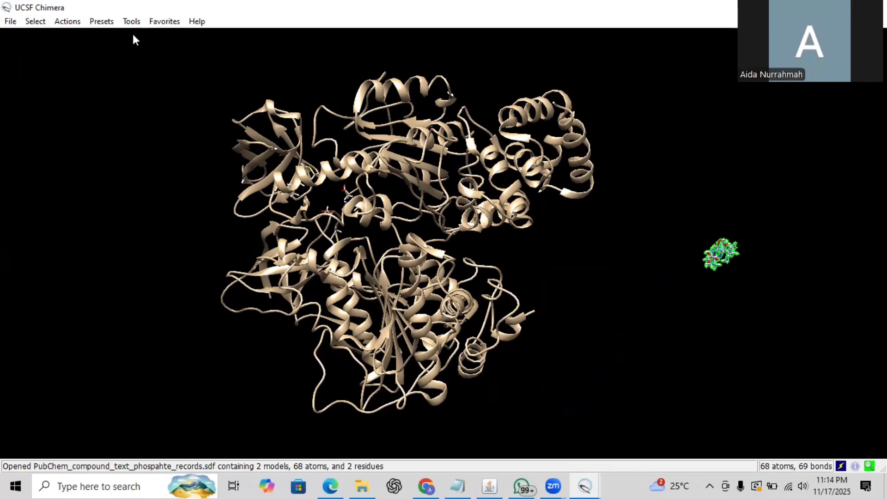
{"action": "left_click", "coordinate": [36, 21]}
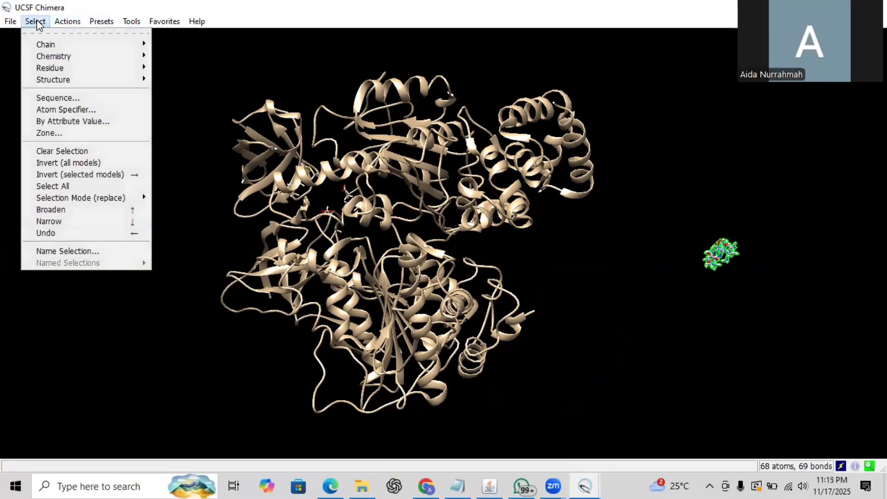
{"action": "left_click", "coordinate": [78, 150]}
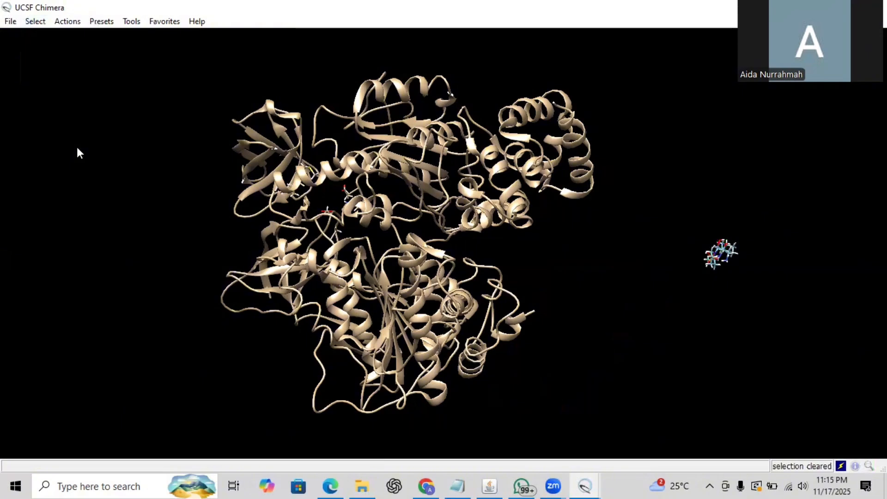
{"action": "mouse_move", "coordinate": [653, 245]}
{"action": "left_mouse_down"}
{"action": "mouse_move", "coordinate": [632, 232]}
{"action": "mouse_move", "coordinate": [645, 234]}
{"action": "left_mouse_up"}
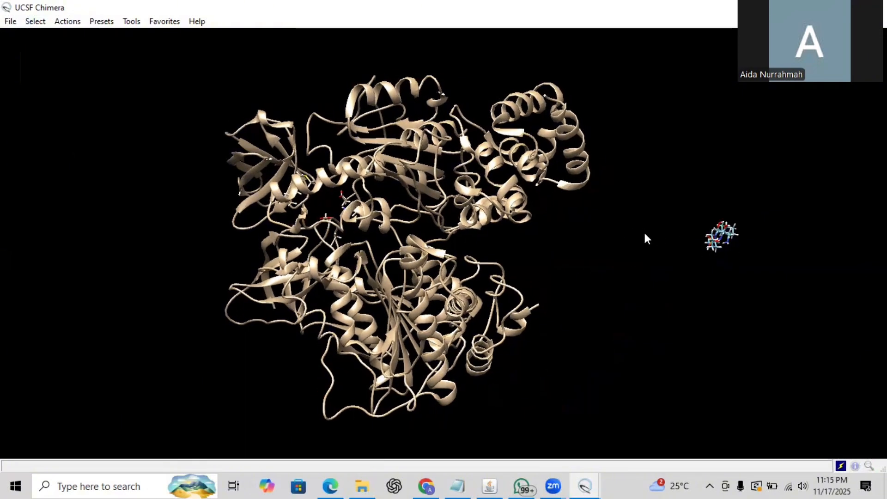
{"action": "scroll", "coordinate": [420, 311], "scroll_direction": "up", "scroll_amount": 1}
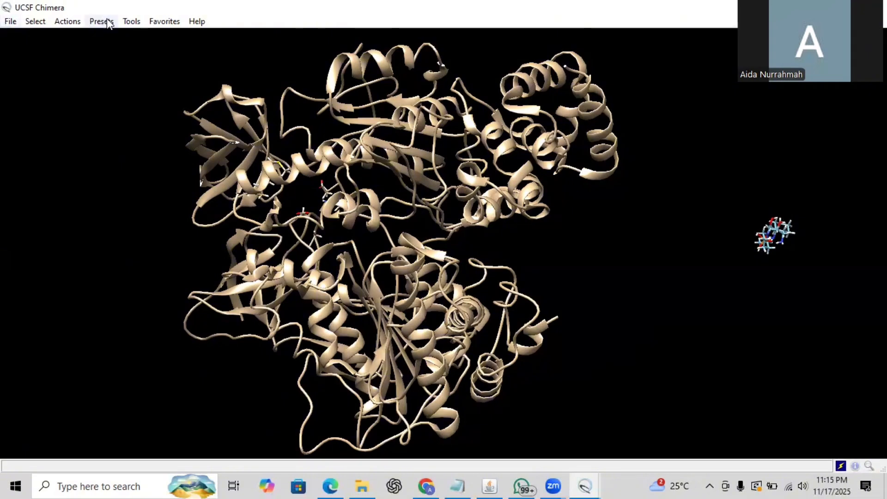
Open AutoDock Vina and set its output file to 1KMH-PO4.pdbqt in C:\Docking.
{"action": "left_click", "coordinate": [134, 26]}
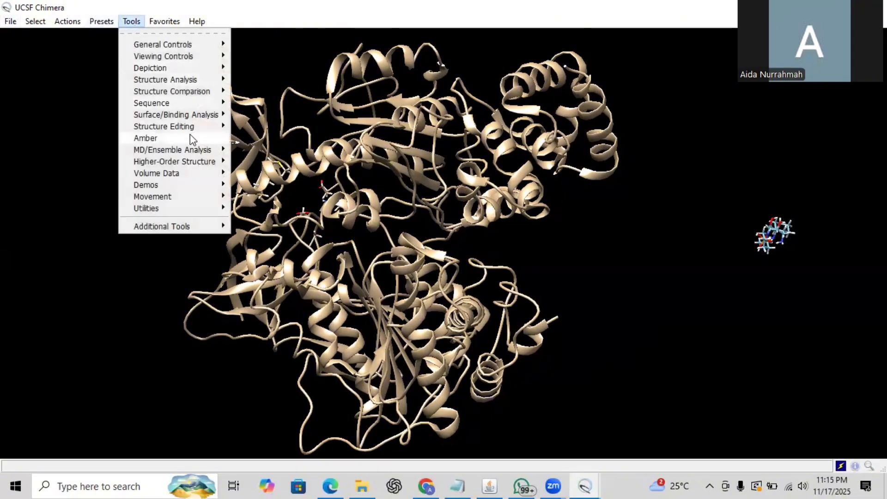
{"action": "mouse_move", "coordinate": [187, 115]}
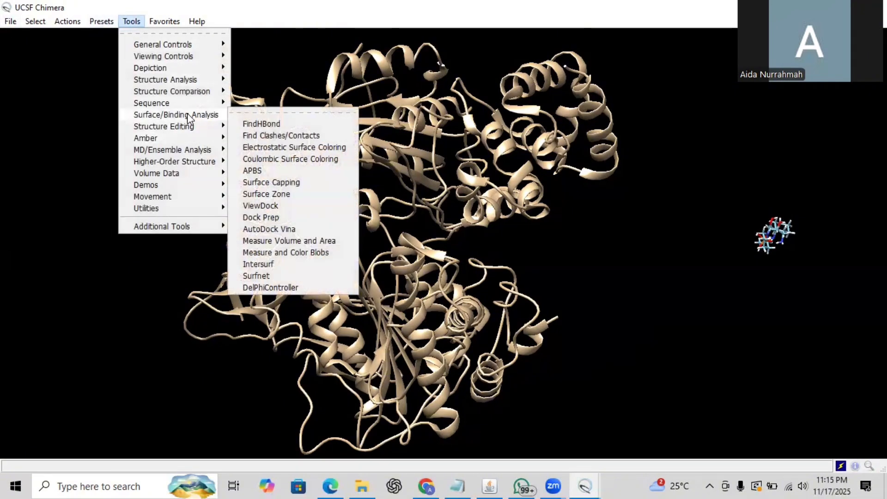
{"action": "left_click", "coordinate": [299, 230]}
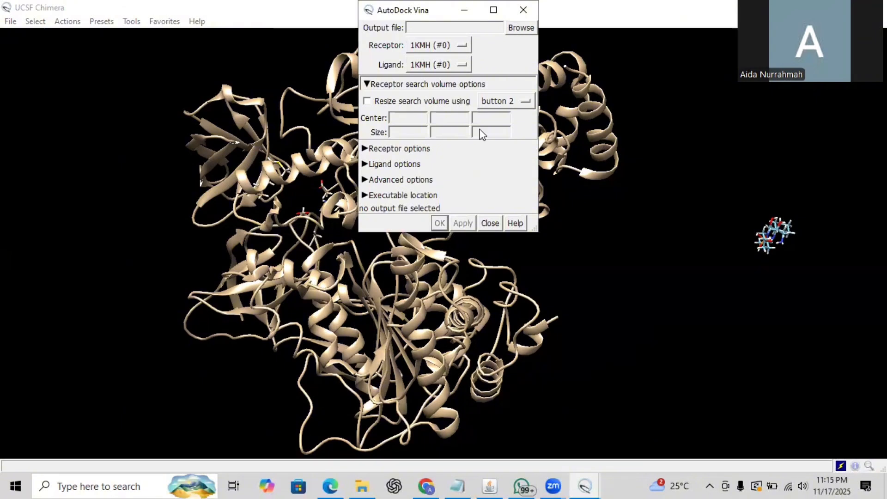
{"action": "left_click", "coordinate": [513, 27]}
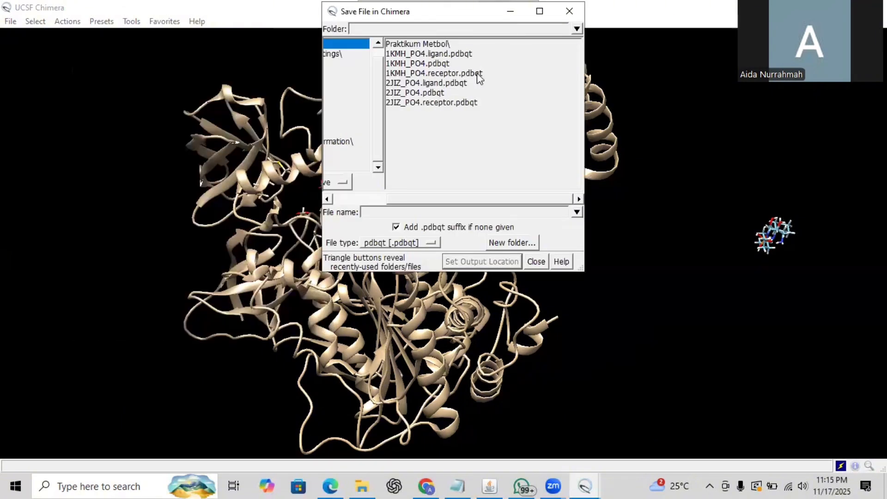
{"action": "left_click", "coordinate": [402, 212]}
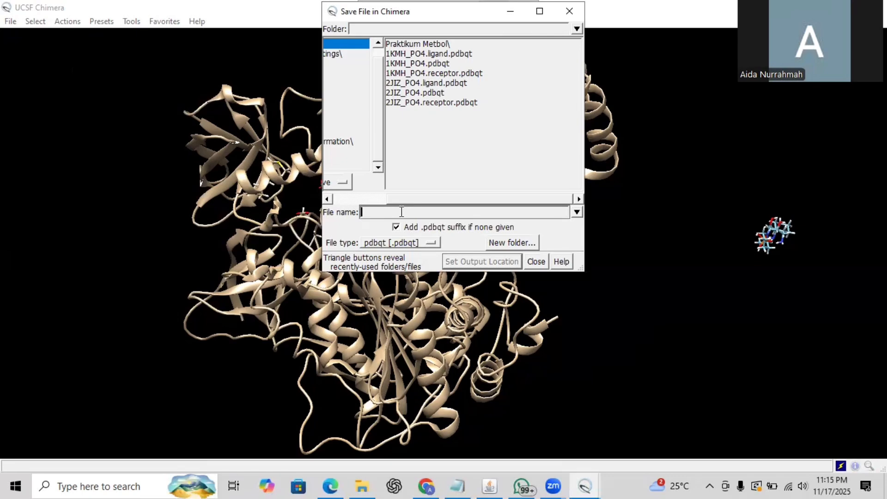
{"action": "type", "text": "1KMH"}
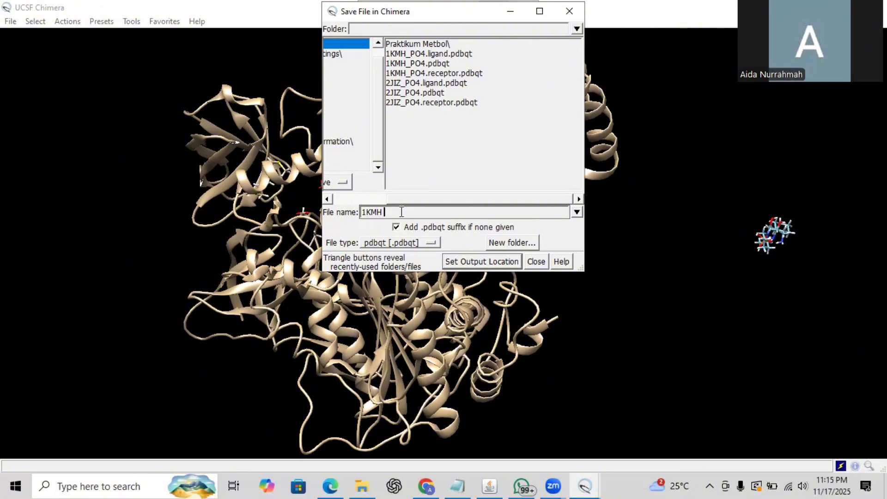
{"action": "type", "text": "-PO4"}
{"action": "left_click", "coordinate": [481, 261]}
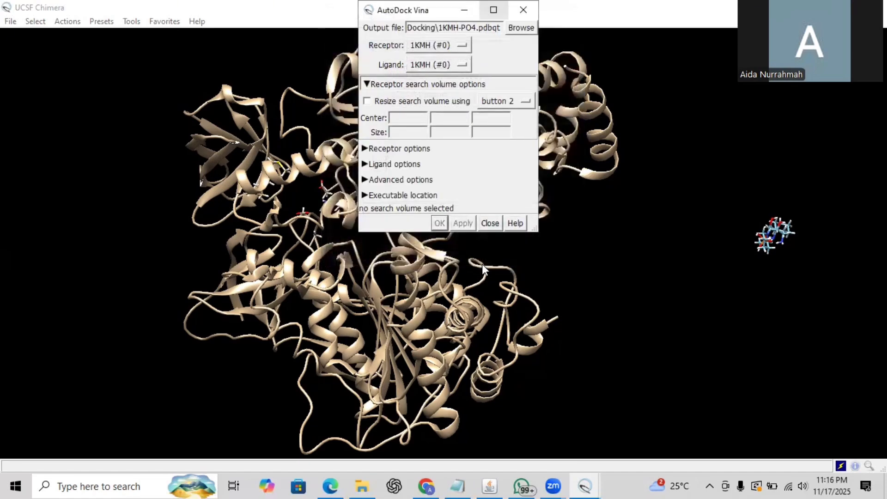
Set the docking ligand to 440133 (#1.1) and choose C:\Docking\vina.exe as the local Vina executable.
{"action": "left_click", "coordinate": [438, 58]}
{"action": "left_click", "coordinate": [441, 71]}
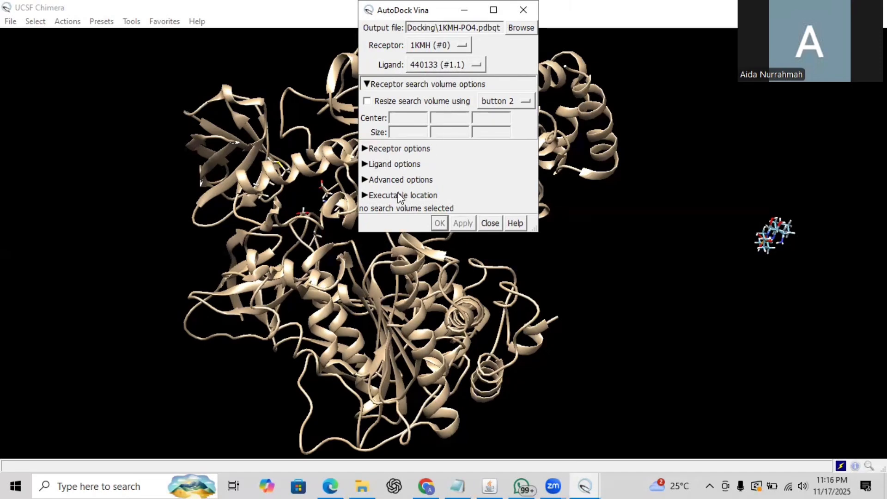
{"action": "left_click", "coordinate": [420, 199]}
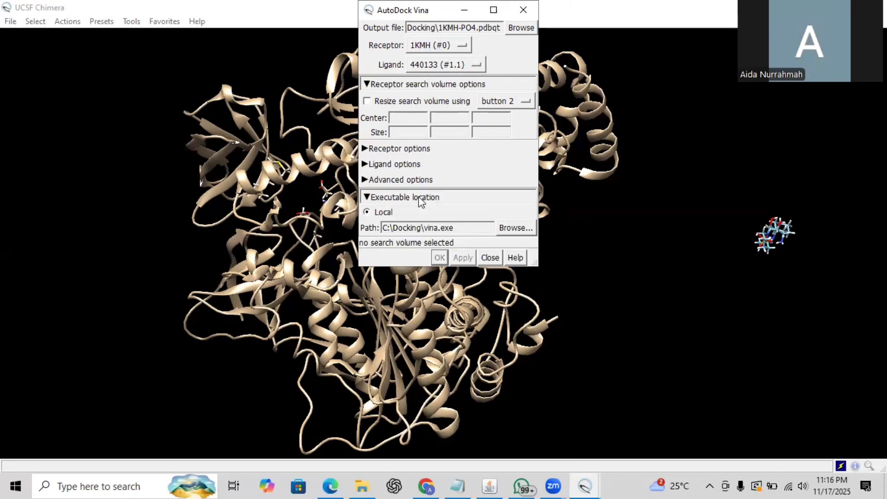
{"action": "left_click", "coordinate": [512, 227]}
{"action": "scroll", "coordinate": [506, 200], "scroll_direction": "down", "scroll_amount": 2}
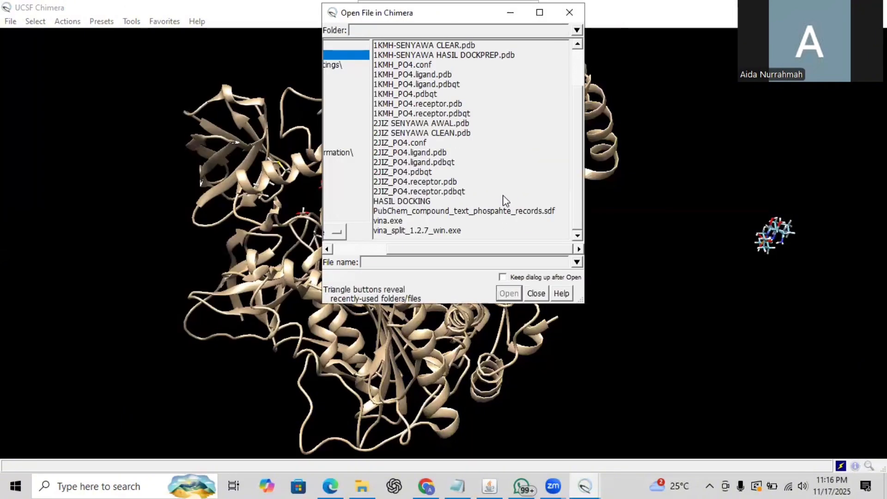
{"action": "left_click", "coordinate": [400, 223]}
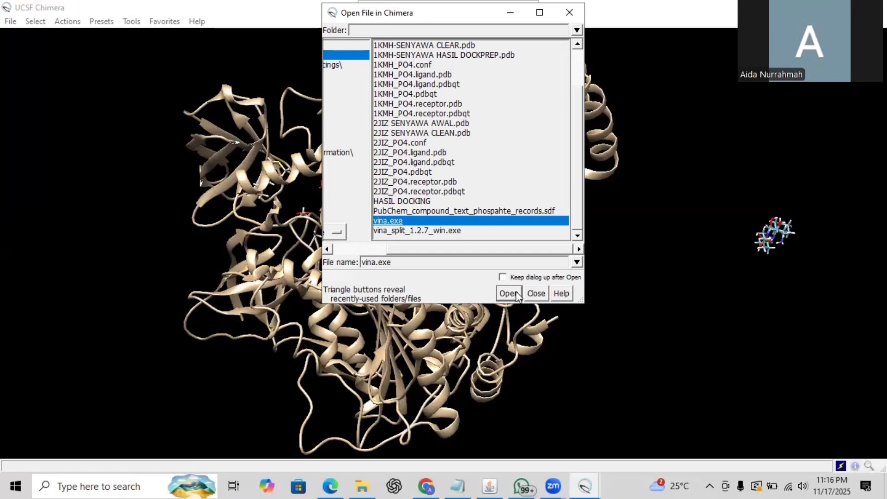
{"action": "left_click", "coordinate": [508, 293]}
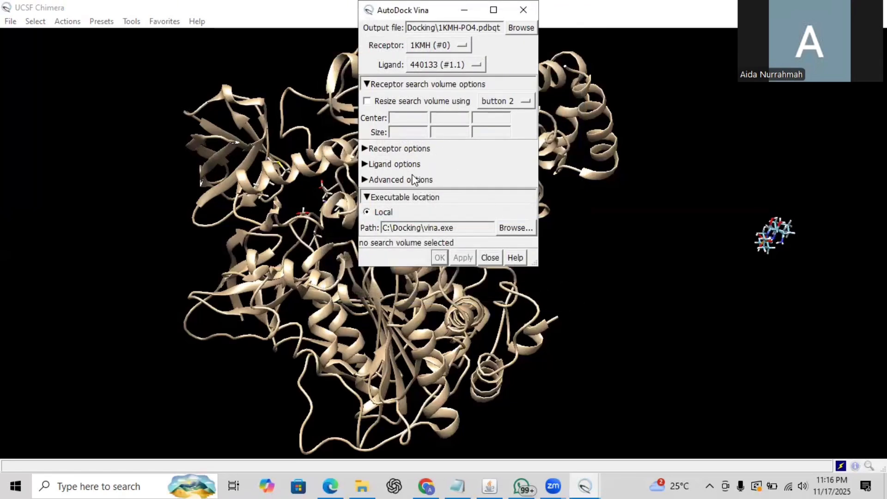
Expand the advanced Vina options and bring up the Notepad note with the centroid coordinates, placed clear of the search-volume fields.
{"action": "left_click", "coordinate": [414, 180]}
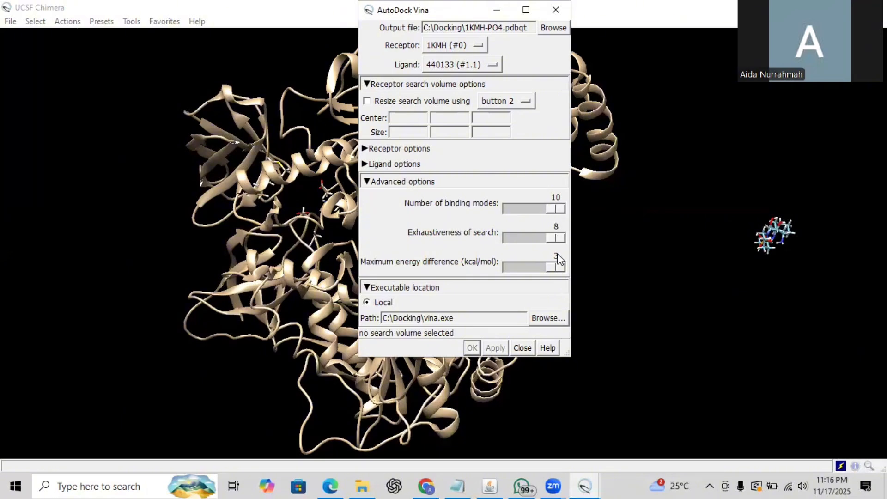
{"action": "left_click", "coordinate": [417, 117]}
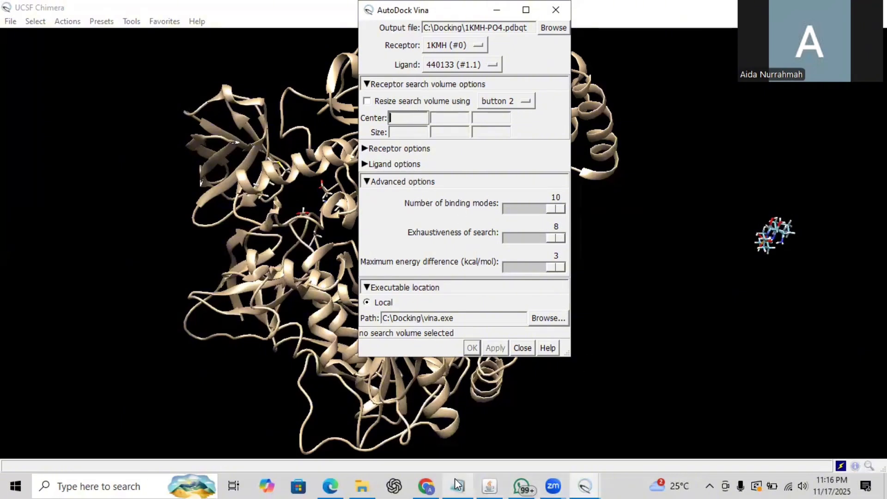
{"action": "mouse_move", "coordinate": [458, 485]}
{"action": "left_click", "coordinate": [459, 437]}
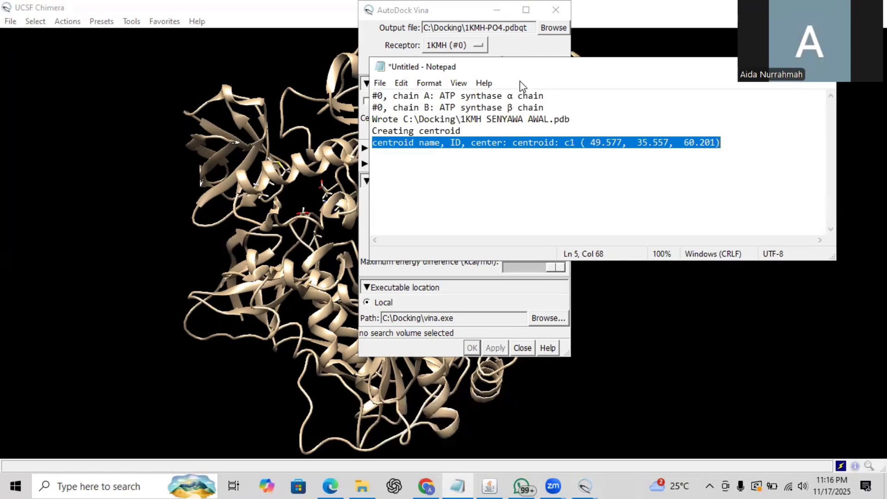
{"action": "left_click_drag", "start_coordinate": [520, 69], "coordinate": [491, 204]}
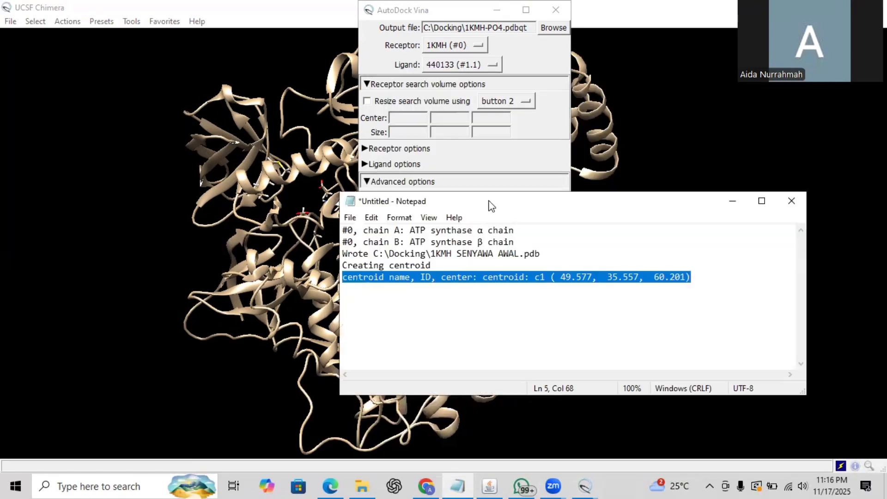
{"action": "left_click", "coordinate": [405, 280]}
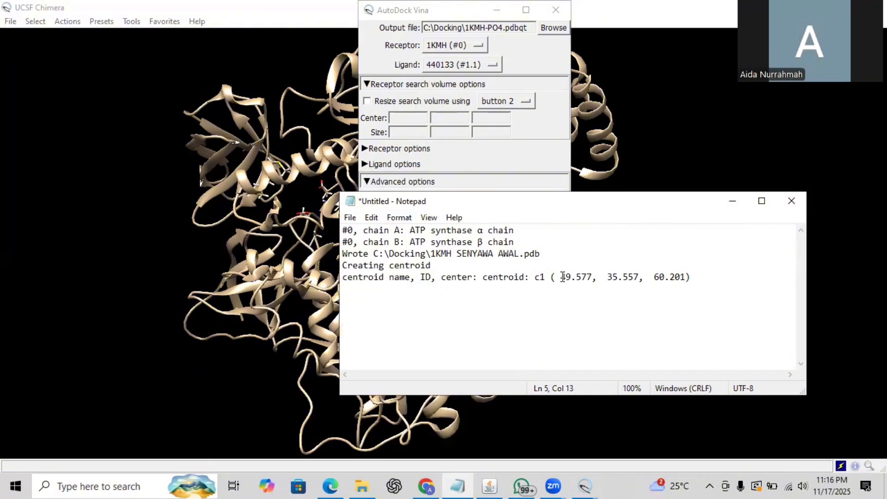
Copy the first centroid coordinate from the note and set the search volume's center X to 49.577.
{"action": "left_click_drag", "start_coordinate": [561, 277], "coordinate": [591, 282]}
{"action": "key", "text": "ctrl+c"}
{"action": "left_click", "coordinate": [410, 118]}
{"action": "key", "text": "Tab"}
{"action": "key", "text": "Tab"}
{"action": "left_click", "coordinate": [410, 118]}
{"action": "key", "text": "ctrl+v"}
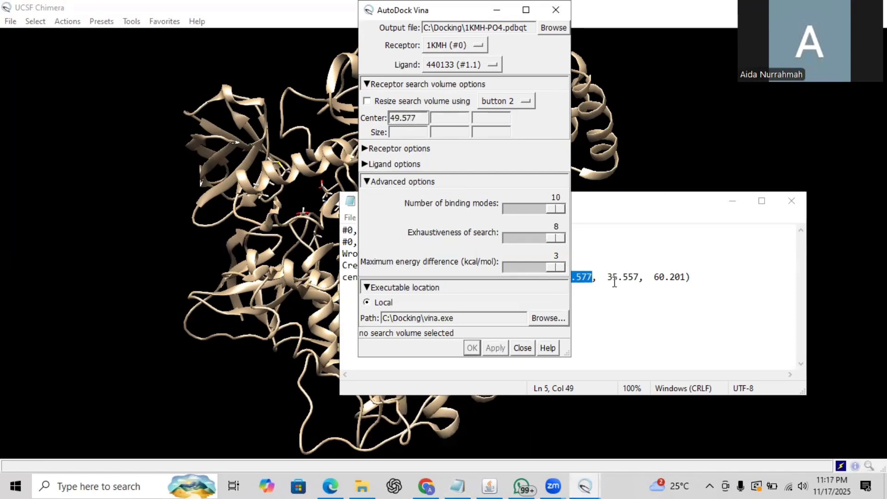
Set the search volume's center Y to 35.557 and center Z to 60.201 from the centroid note.
{"action": "left_click_drag", "start_coordinate": [608, 278], "coordinate": [638, 278]}
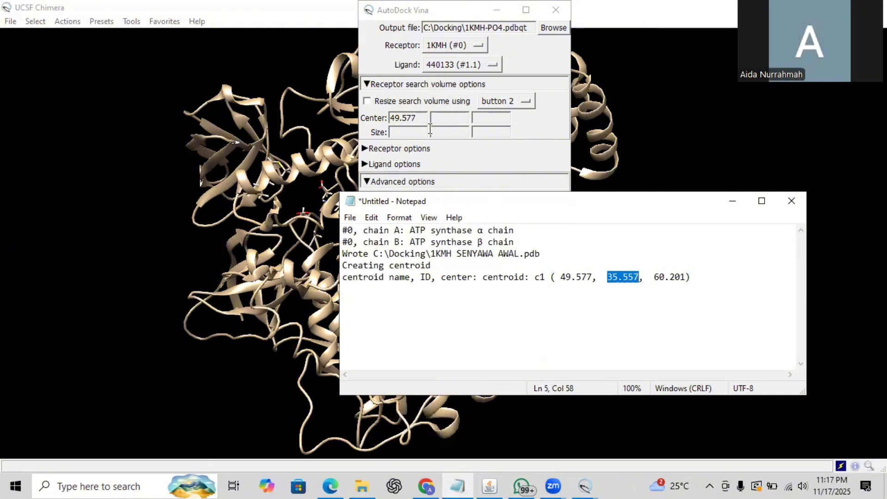
{"action": "left_click", "coordinate": [438, 117]}
{"action": "type", "text": "35.557"}
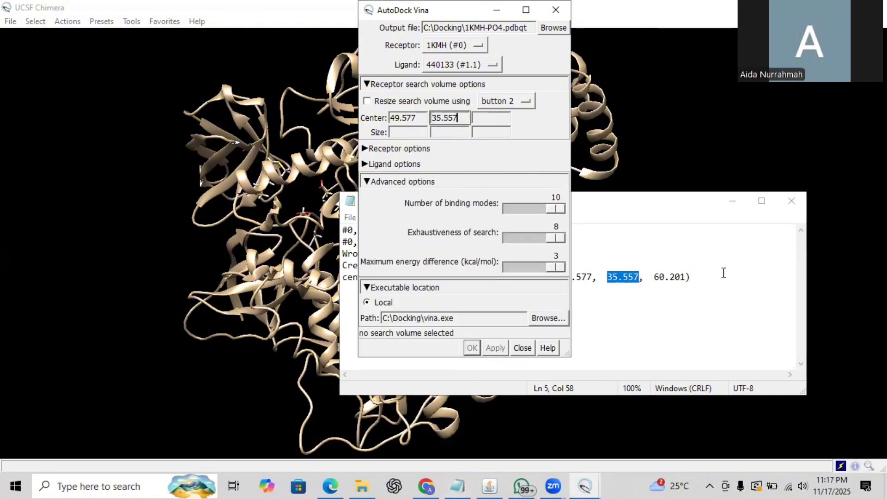
{"action": "left_click", "coordinate": [653, 278]}
{"action": "left_click_drag", "start_coordinate": [654, 278], "coordinate": [687, 279]}
{"action": "key", "text": "ctrl+c"}
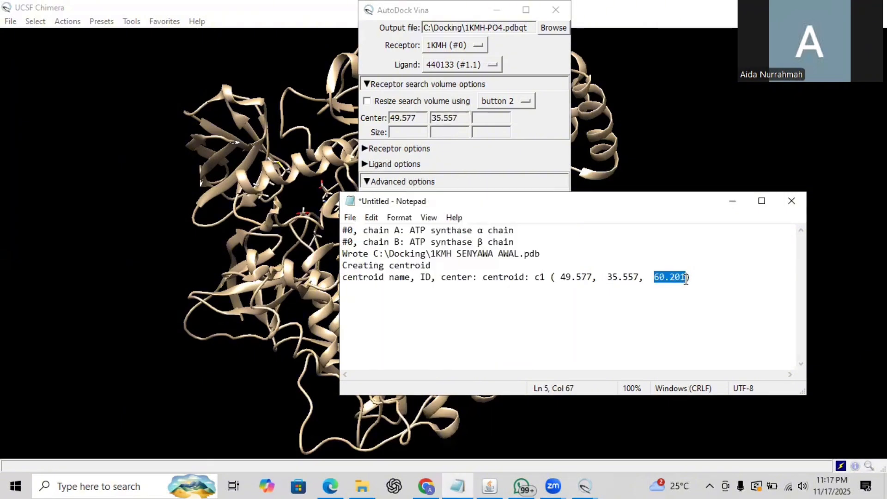
{"action": "left_click", "coordinate": [492, 119]}
{"action": "key", "text": "ctrl+v"}
Set the search volume's size to 24 in X, Y and Z.
{"action": "left_click", "coordinate": [412, 131]}
{"action": "type", "text": "24"}
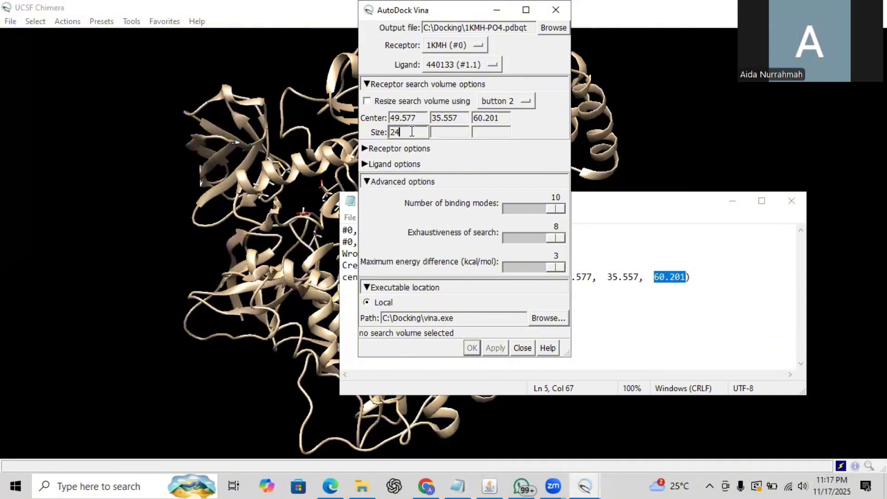
{"action": "left_click", "coordinate": [468, 131]}
{"action": "type", "text": "24"}
{"action": "left_click", "coordinate": [482, 132]}
{"action": "type", "text": "24"}
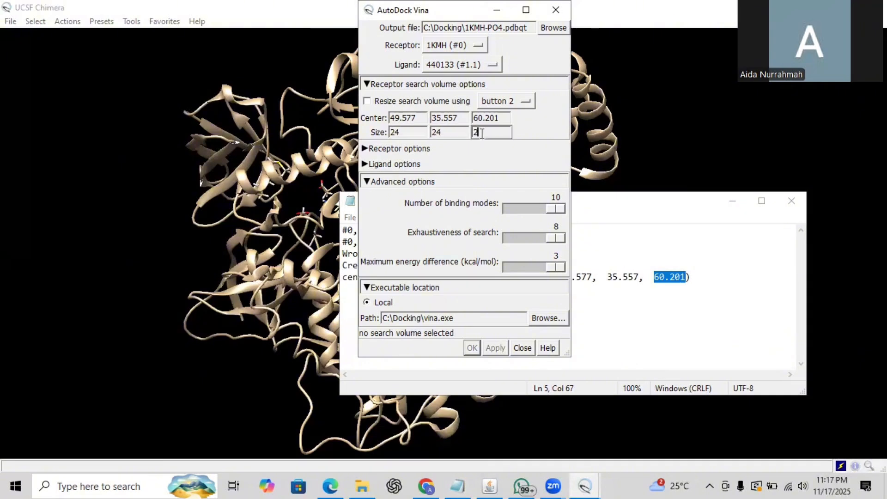
Minimize the centroid note and start the AutoDock Vina docking run while keeping its dialog open.
{"action": "left_click", "coordinate": [725, 198]}
{"action": "left_click", "coordinate": [726, 200]}
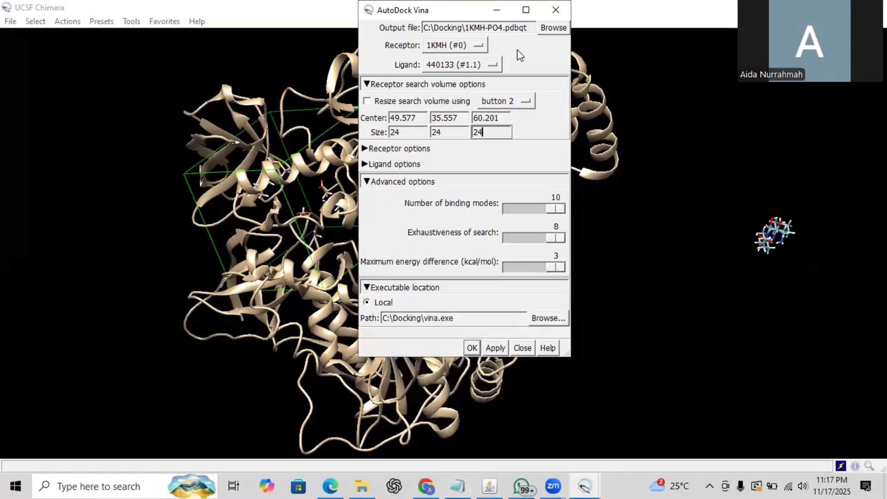
{"action": "left_click", "coordinate": [494, 351]}
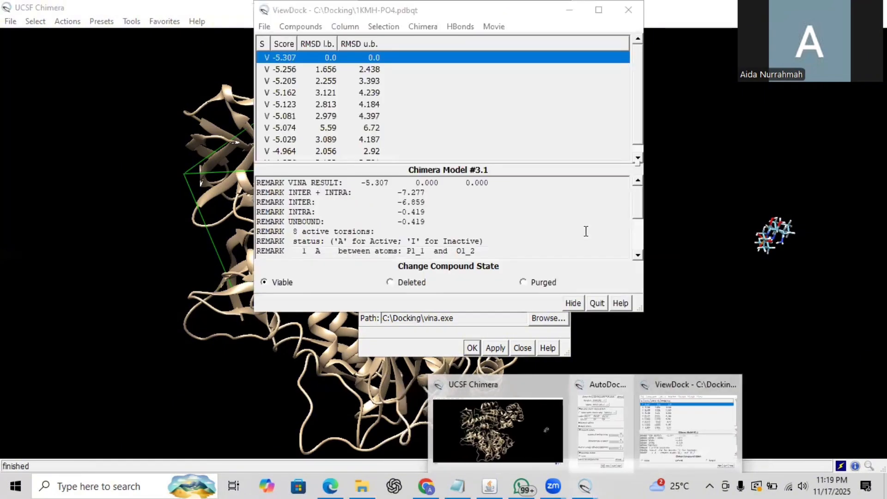
Bring up the ViewDock results for 1KMH-PO4.pdbqt and maximize the window to review the pose scores.
{"action": "left_click", "coordinate": [583, 229]}
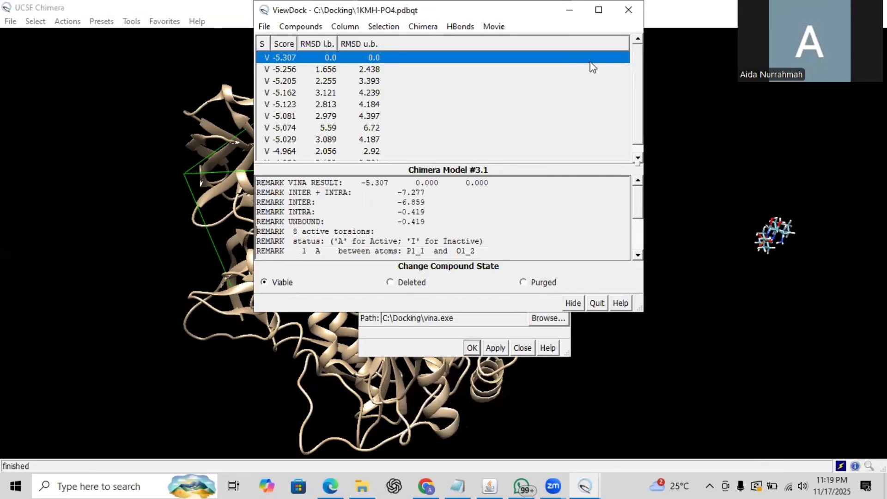
{"action": "left_click_drag", "start_coordinate": [314, 10], "coordinate": [318, 91]}
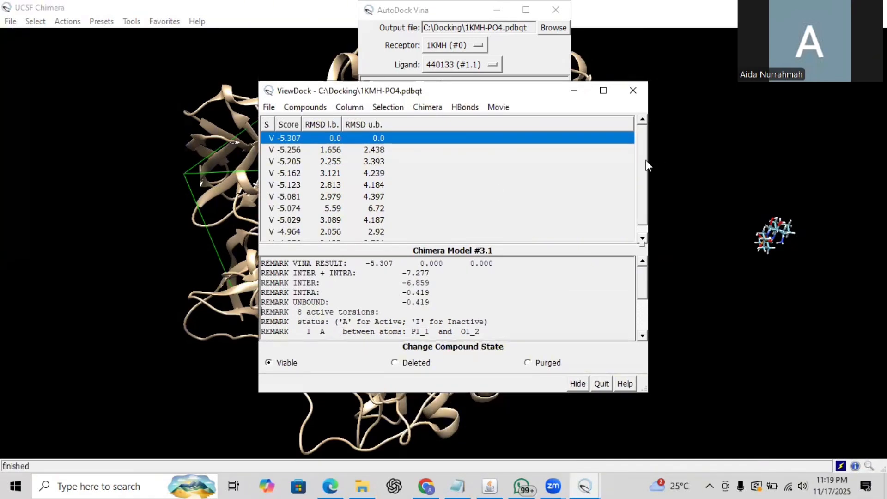
{"action": "scroll", "coordinate": [646, 166], "scroll_direction": "down", "scroll_amount": 1}
{"action": "scroll", "coordinate": [634, 122], "scroll_direction": "up", "scroll_amount": 1}
{"action": "left_click", "coordinate": [603, 91]}
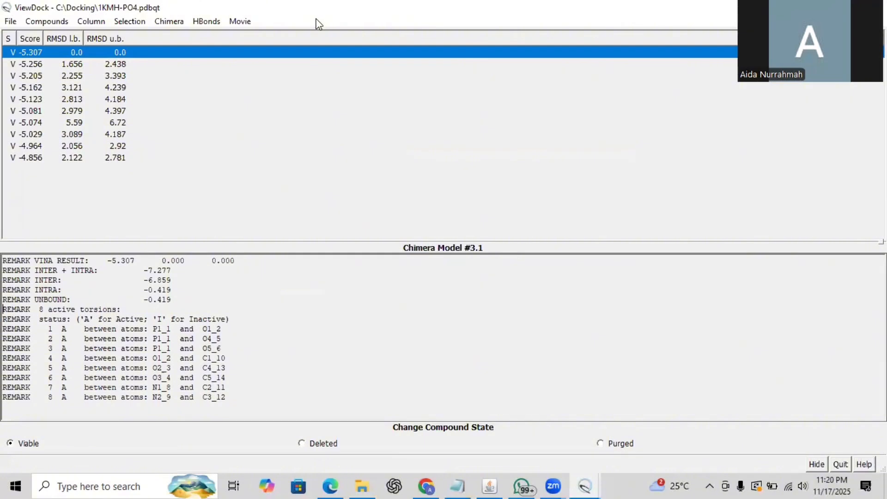
Play the docked-pose movie, close the AutoDock Vina dialog and examine the ligand poses inside the receptor's search box.
{"action": "left_click", "coordinate": [244, 22]}
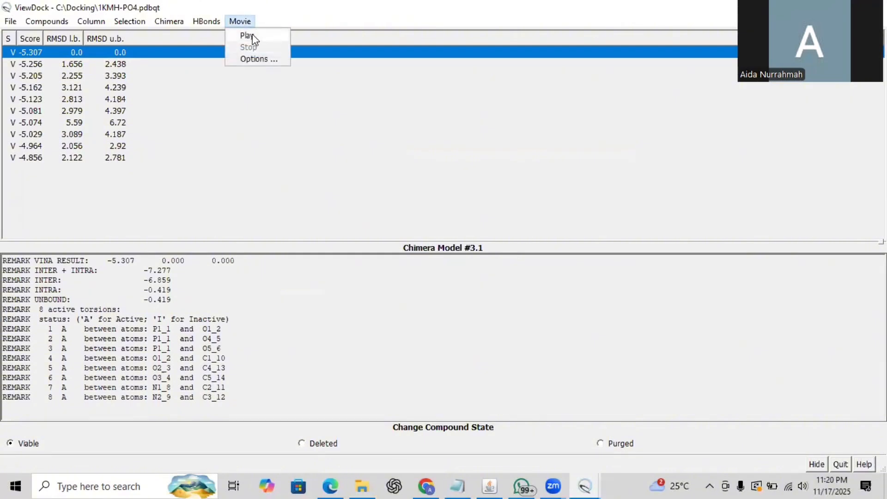
{"action": "left_click", "coordinate": [252, 36]}
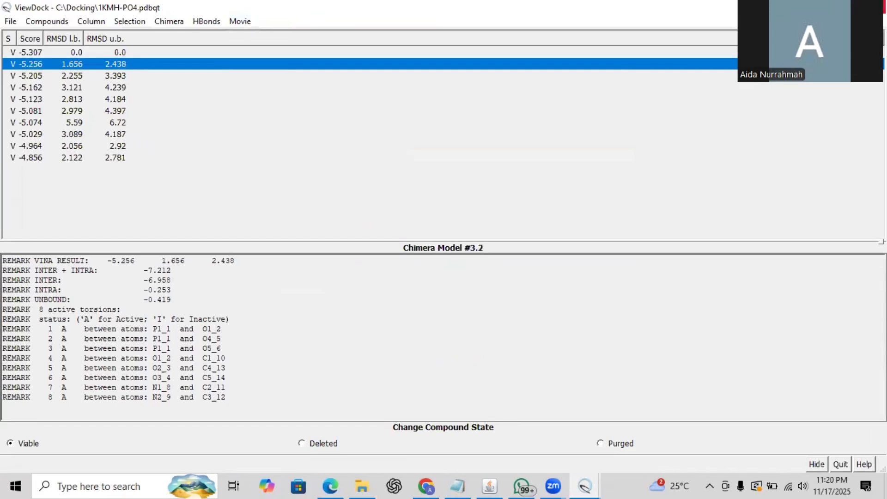
{"action": "left_click", "coordinate": [813, 7]}
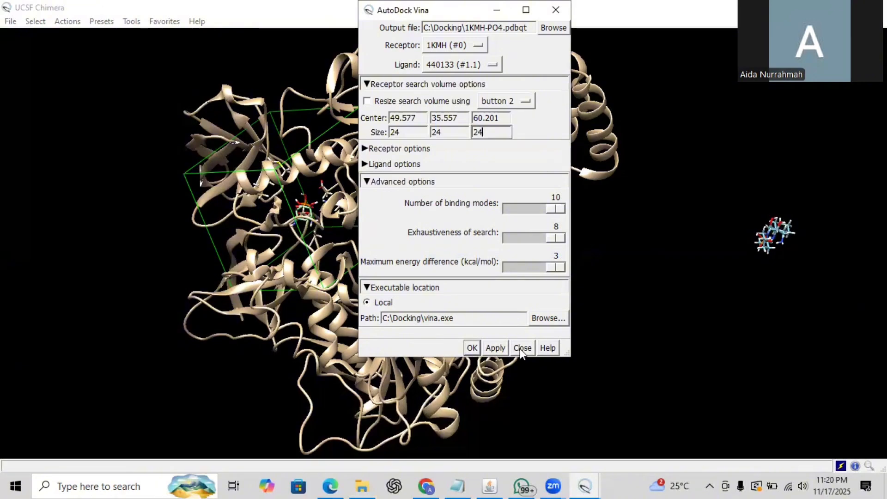
{"action": "left_click", "coordinate": [523, 349]}
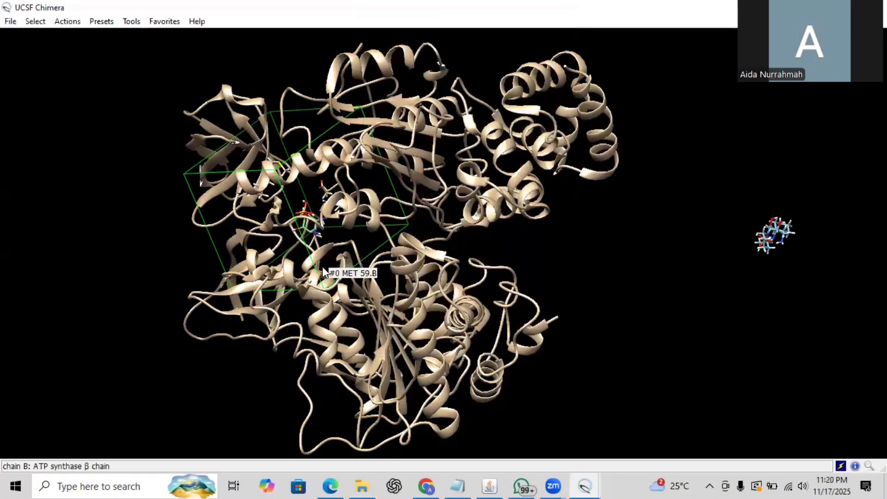
{"action": "scroll", "coordinate": [322, 268], "scroll_direction": "down", "scroll_amount": 5}
{"action": "scroll", "coordinate": [323, 267], "scroll_direction": "up", "scroll_amount": 2}
{"action": "scroll", "coordinate": [322, 267], "scroll_direction": "up", "scroll_amount": 3}
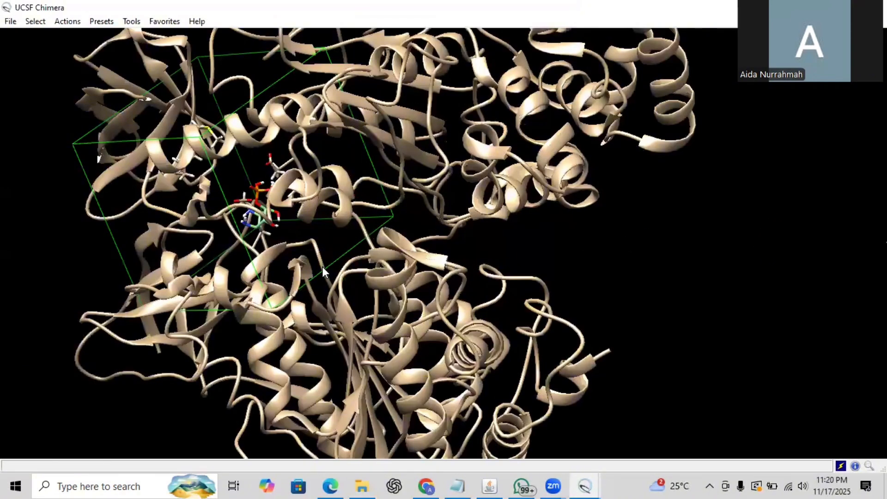
{"action": "scroll", "coordinate": [323, 267], "scroll_direction": "up", "scroll_amount": 3}
{"action": "left_click_drag", "start_coordinate": [326, 200], "coordinate": [259, 291]}
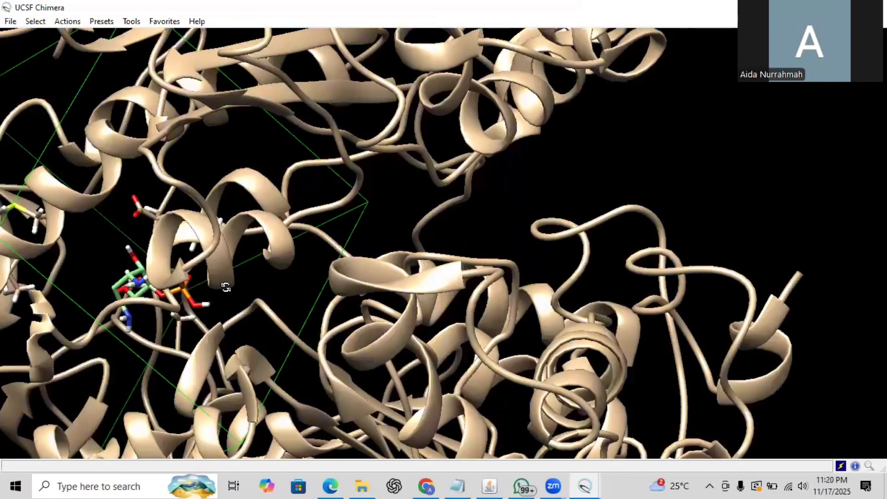
{"action": "scroll", "coordinate": [231, 291], "scroll_direction": "up", "scroll_amount": 3}
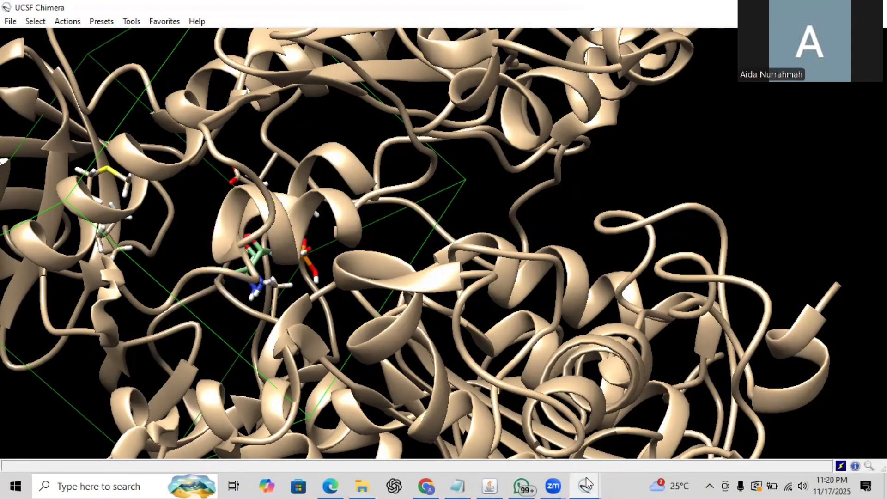
Return to the ViewDock results and stop the docked-pose movie.
{"action": "mouse_move", "coordinate": [584, 485]}
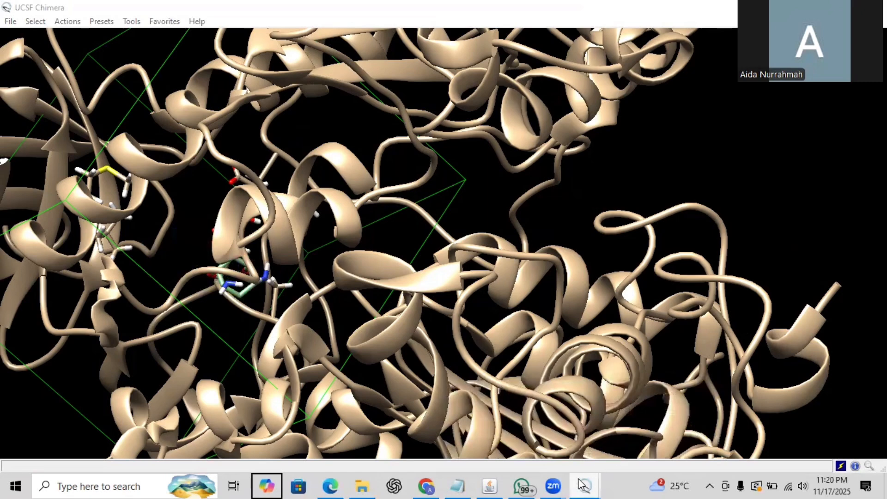
{"action": "right_click", "coordinate": [581, 485]}
{"action": "left_click", "coordinate": [701, 450]}
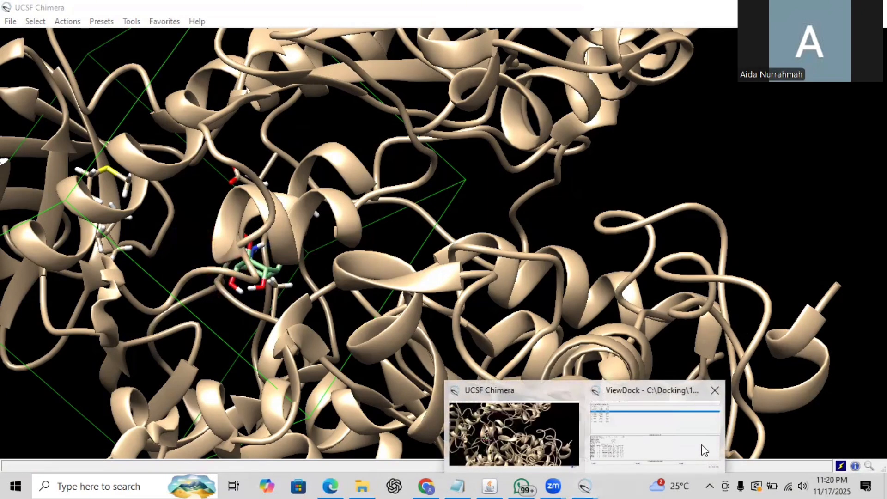
{"action": "left_click", "coordinate": [701, 450]}
{"action": "key", "text": "Down"}
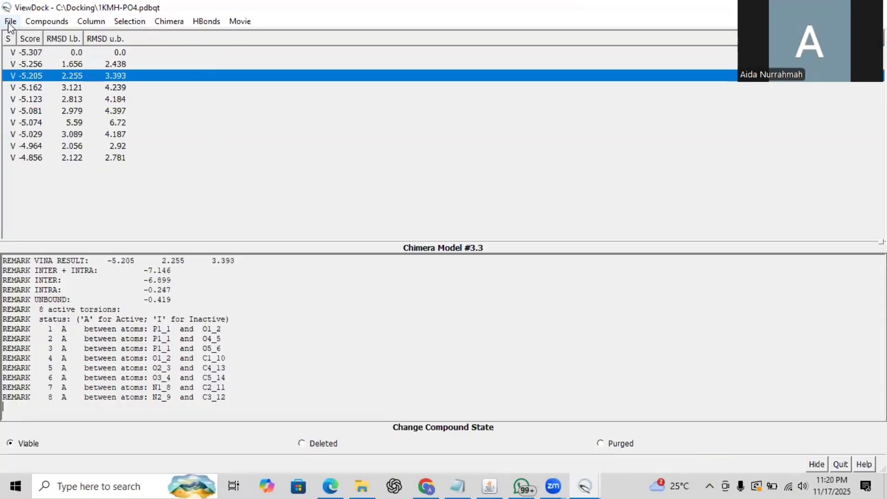
{"action": "key", "text": "Down"}
{"action": "key", "text": "Down"}
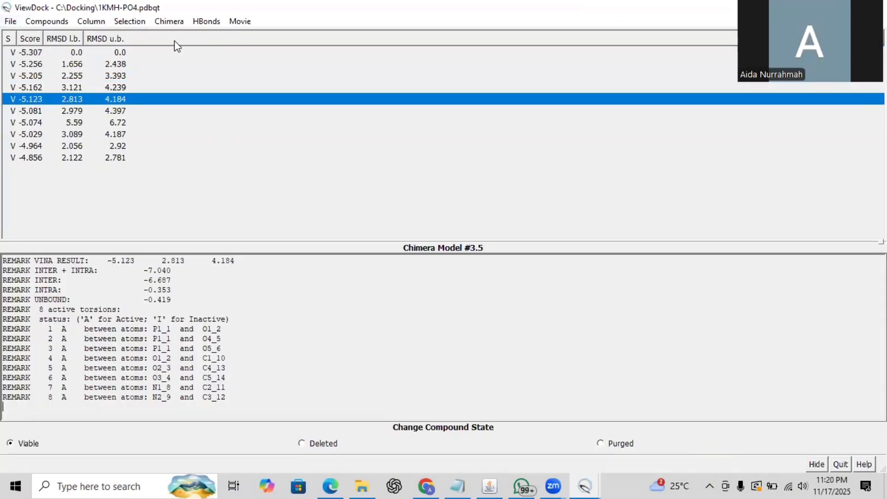
{"action": "left_click", "coordinate": [240, 23]}
{"action": "left_click", "coordinate": [248, 49]}
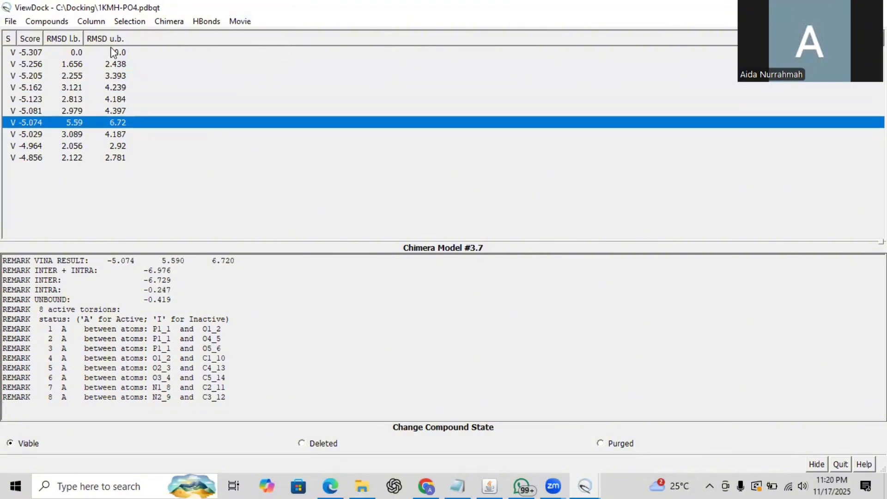
Select all docked poses in the ViewDock results list and save the ViewDock file.
{"action": "left_click", "coordinate": [16, 53]}
{"action": "key", "text": "shift+Down"}
{"action": "key", "text": "shift+Down"}
{"action": "key", "text": "shift+Down"}
{"action": "key", "text": "shift+Down"}
{"action": "key", "text": "shift+Down"}
{"action": "key", "text": "shift+Down"}
{"action": "key", "text": "shift+Down"}
{"action": "key", "text": "shift+Down"}
{"action": "key", "text": "shift+Down"}
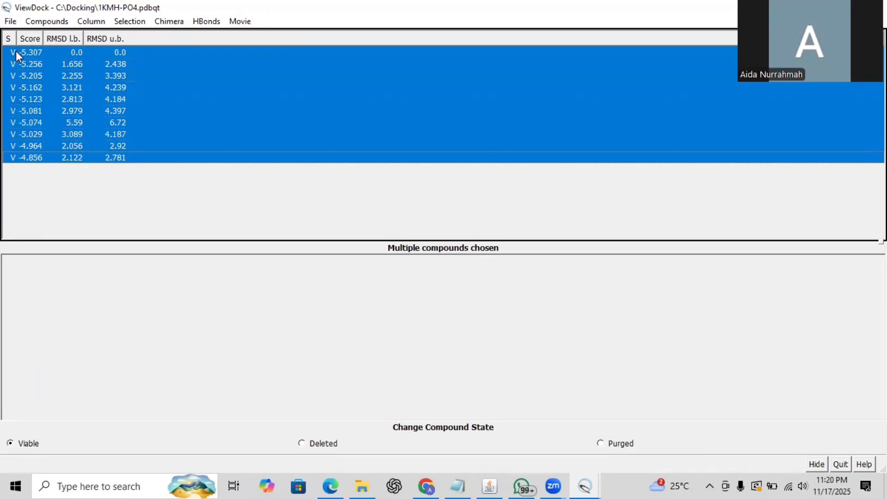
{"action": "left_click", "coordinate": [11, 22]}
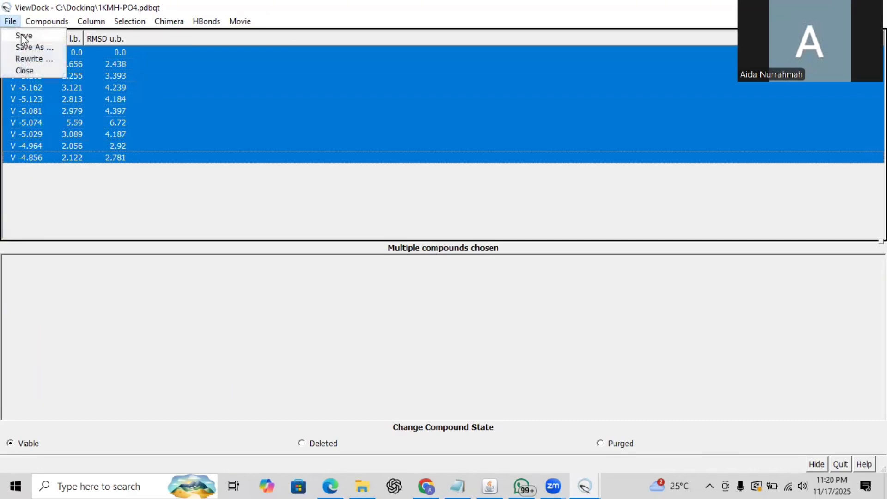
{"action": "left_click", "coordinate": [21, 36]}
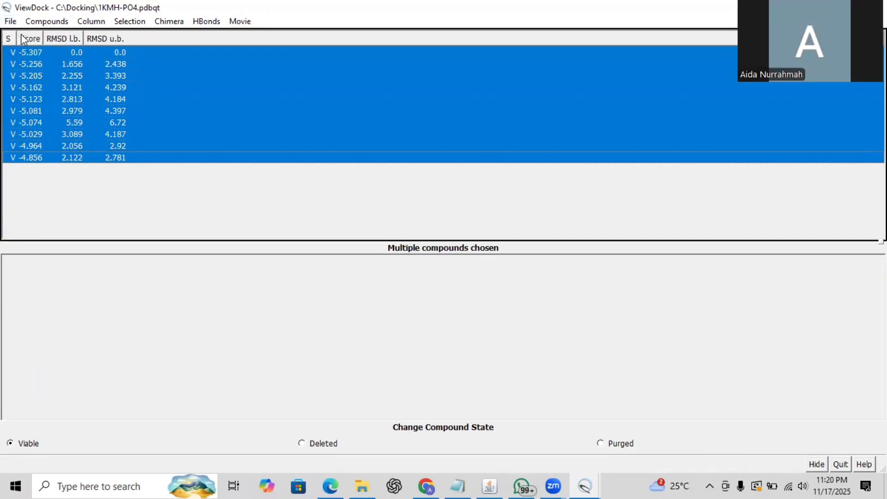
Save the docking results under the new name HASIL DOCKING 1KMH-PO4 as a DOCK .pdbqt file.
{"action": "left_click", "coordinate": [11, 22]}
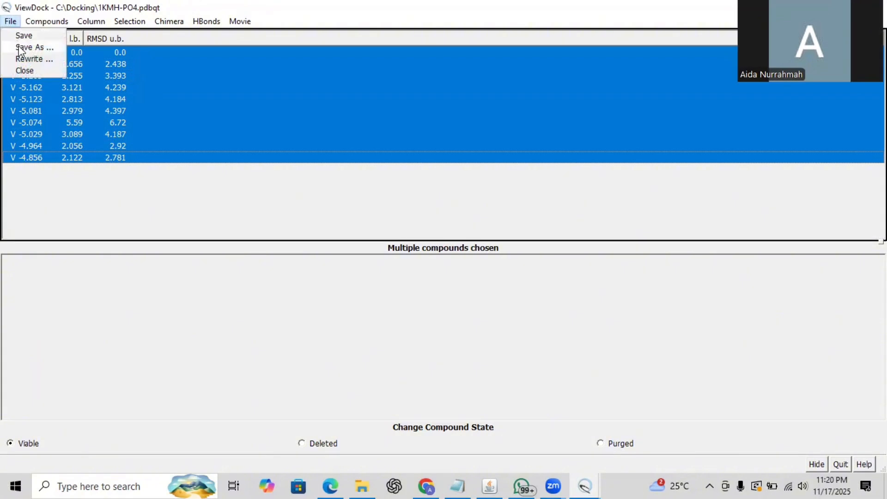
{"action": "left_click", "coordinate": [19, 46]}
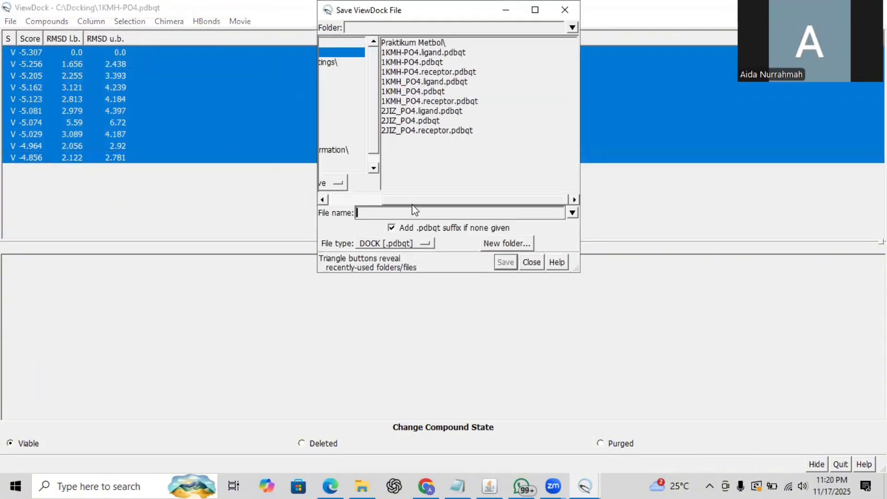
{"action": "left_click", "coordinate": [419, 214]}
{"action": "type", "text": "HASIL DOCKING 1KMH"}
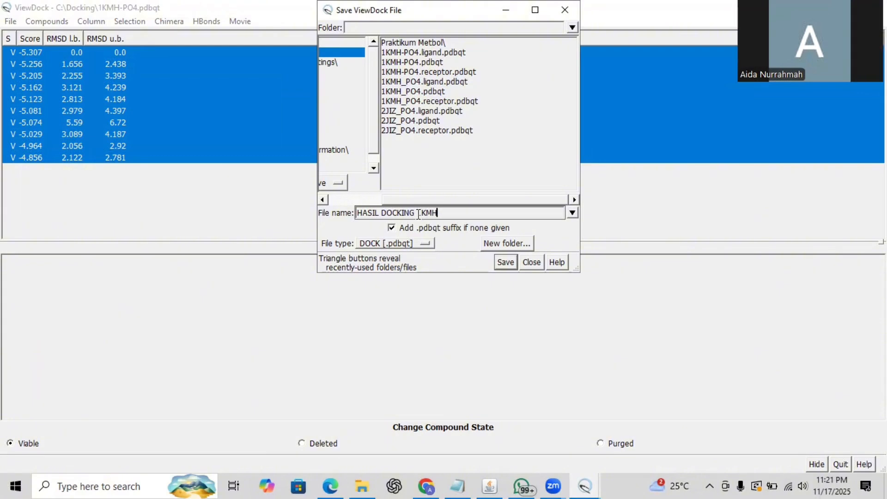
{"action": "type", "text": "-PO4"}
{"action": "left_click", "coordinate": [505, 262]}
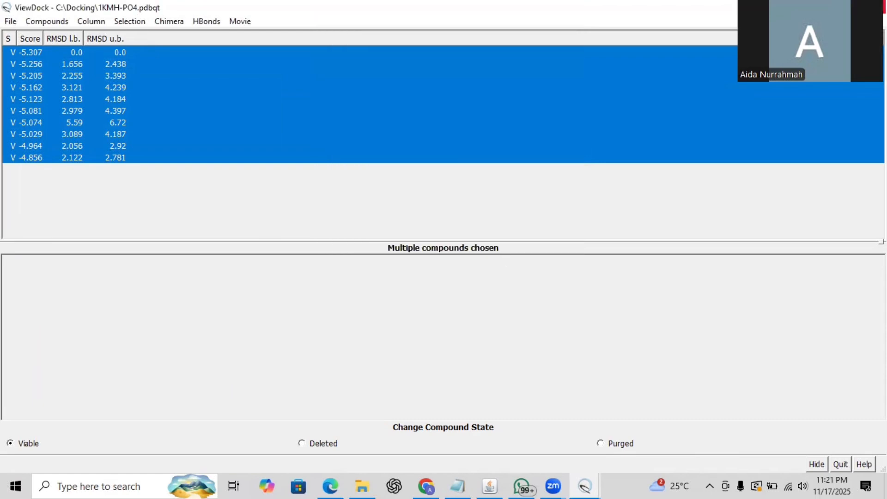
Examine the docked ligand poses within the receptor and search box in the Chimera model window from several angles.
{"action": "key", "text": "alt+Tab"}
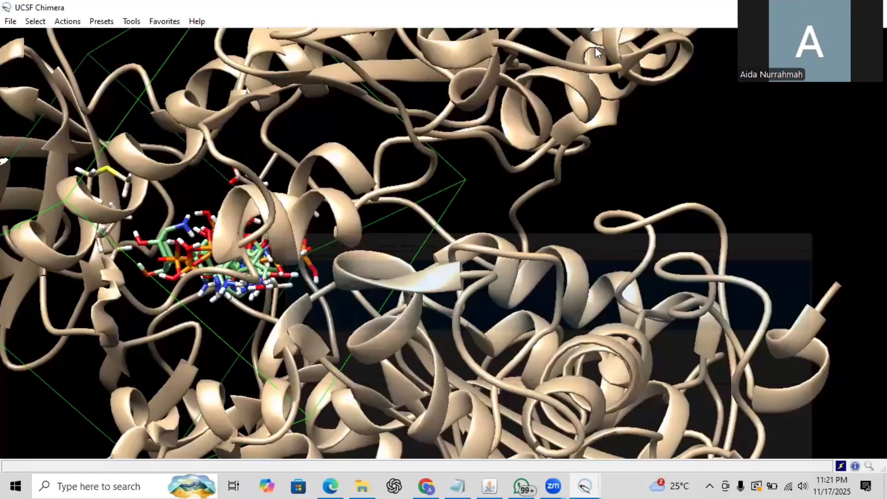
{"action": "left_click_drag", "start_coordinate": [318, 151], "coordinate": [317, 225]}
{"action": "scroll", "coordinate": [315, 225], "scroll_direction": "down", "scroll_amount": 2}
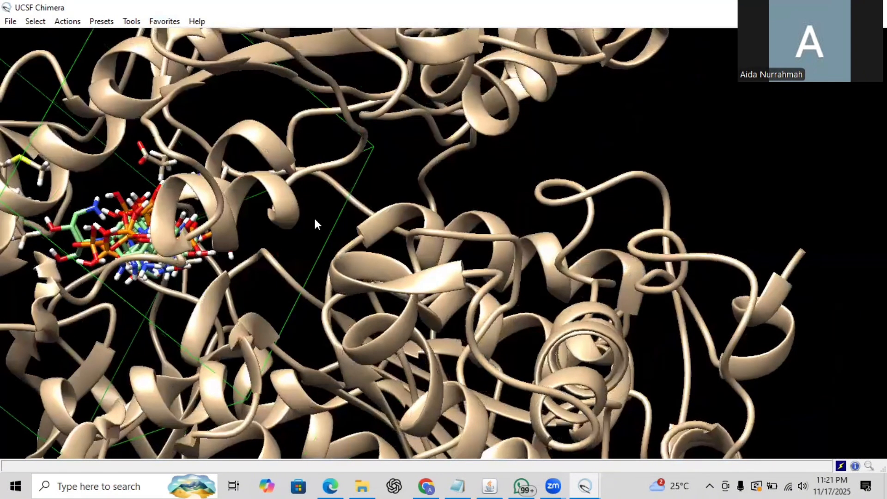
{"action": "scroll", "coordinate": [315, 224], "scroll_direction": "down", "scroll_amount": 2}
{"action": "scroll", "coordinate": [315, 224], "scroll_direction": "down", "scroll_amount": 2}
{"action": "scroll", "coordinate": [315, 219], "scroll_direction": "down", "scroll_amount": 3}
{"action": "left_click_drag", "start_coordinate": [326, 218], "coordinate": [619, 241]}
{"action": "left_click_drag", "start_coordinate": [507, 213], "coordinate": [769, 232]}
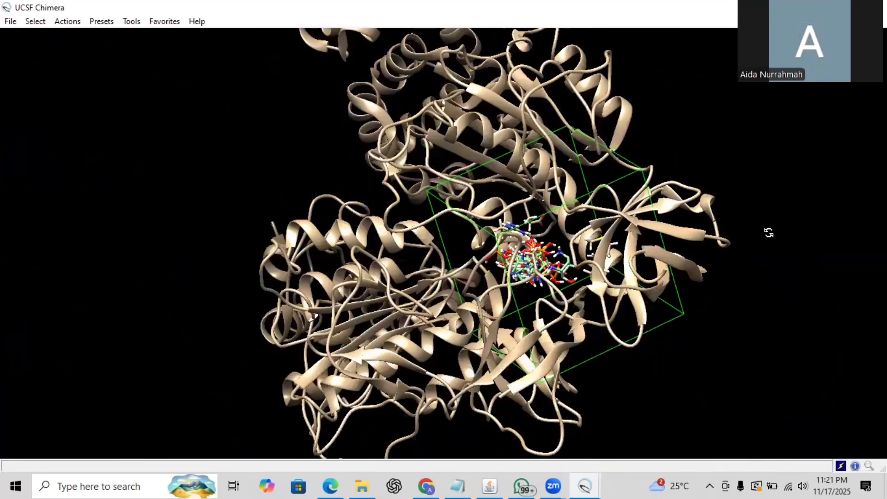
{"action": "left_click_drag", "start_coordinate": [759, 268], "coordinate": [323, 192]}
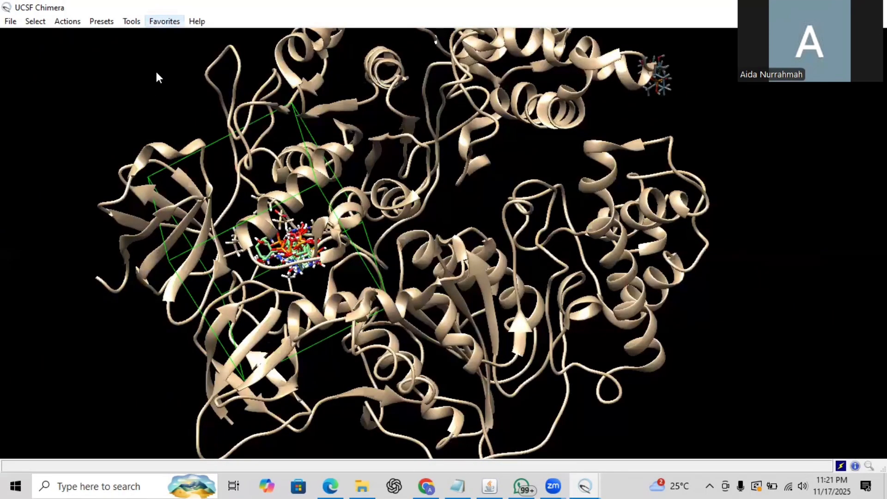
Open the Reply Log at full size and review the Vina affinity and RMSD table, especially the best mode's affinity.
{"action": "left_click", "coordinate": [164, 21]}
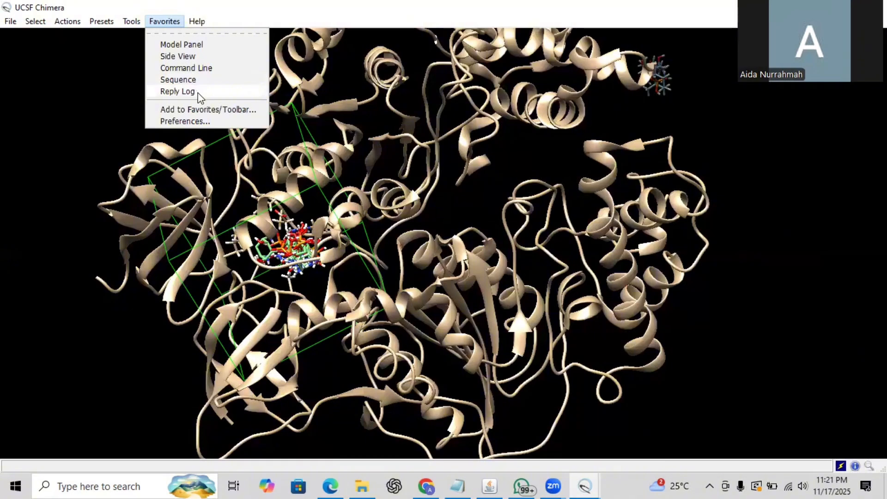
{"action": "left_click", "coordinate": [177, 92]}
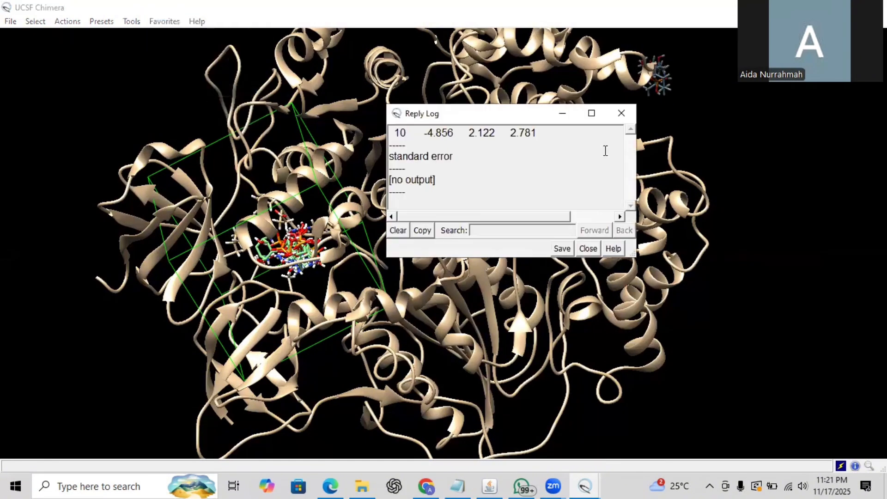
{"action": "left_click", "coordinate": [591, 114]}
{"action": "scroll", "coordinate": [460, 186], "scroll_direction": "up", "scroll_amount": 15}
{"action": "scroll", "coordinate": [302, 280], "scroll_direction": "down", "scroll_amount": 10}
{"action": "scroll", "coordinate": [301, 280], "scroll_direction": "down", "scroll_amount": 6}
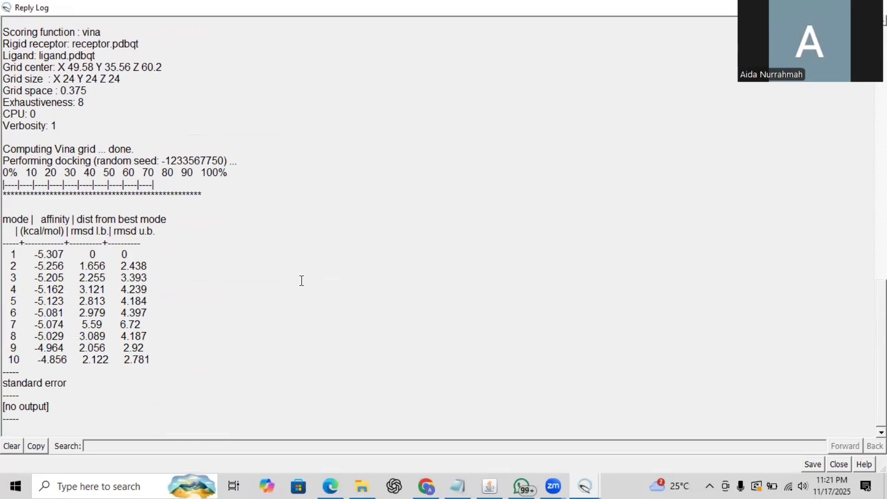
{"action": "left_click_drag", "start_coordinate": [4, 219], "coordinate": [159, 361]}
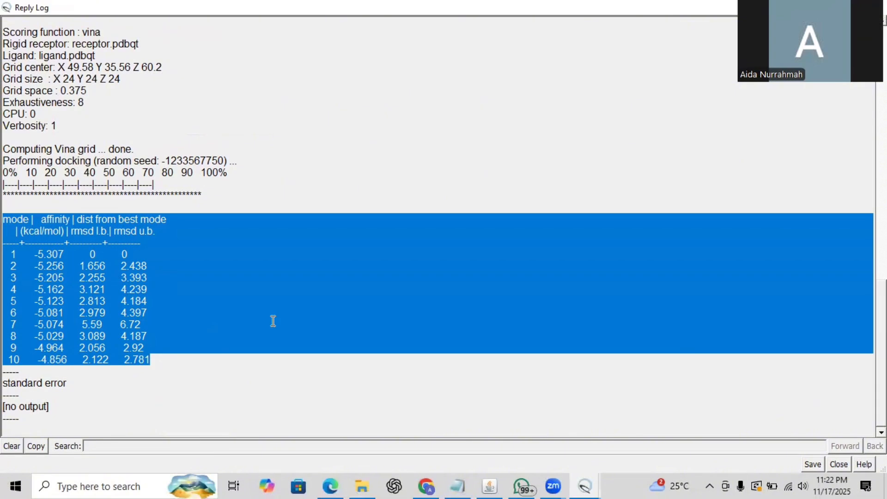
{"action": "double_click", "coordinate": [43, 252]}
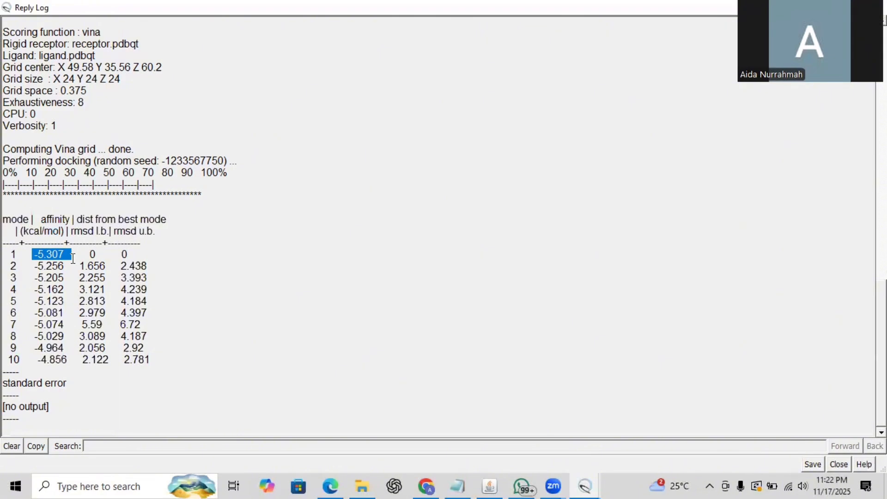
{"action": "left_click", "coordinate": [192, 318]}
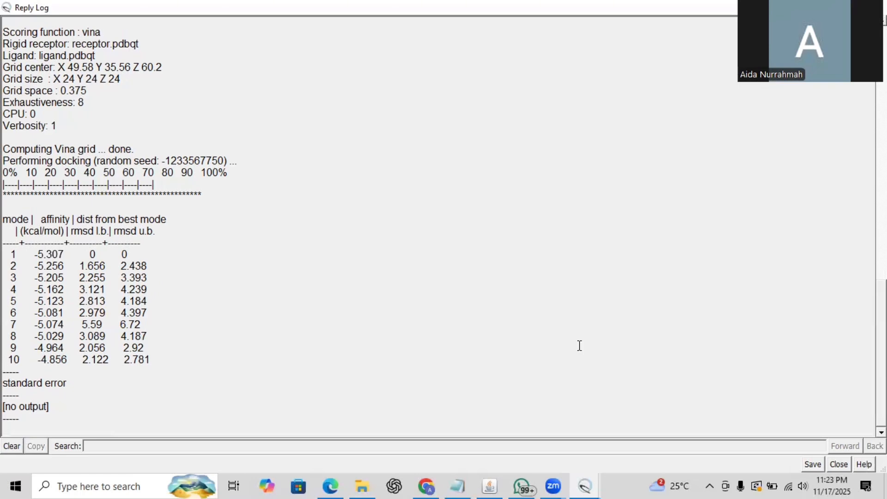
Switch to LigPlot+, open 1KMH SENYAWA AWAL.pdb from the Docking folder and run LIGPLOT on the TTX 499(B) Tentoxin ligand.
{"action": "mouse_move", "coordinate": [488, 485]}
{"action": "left_click", "coordinate": [490, 440]}
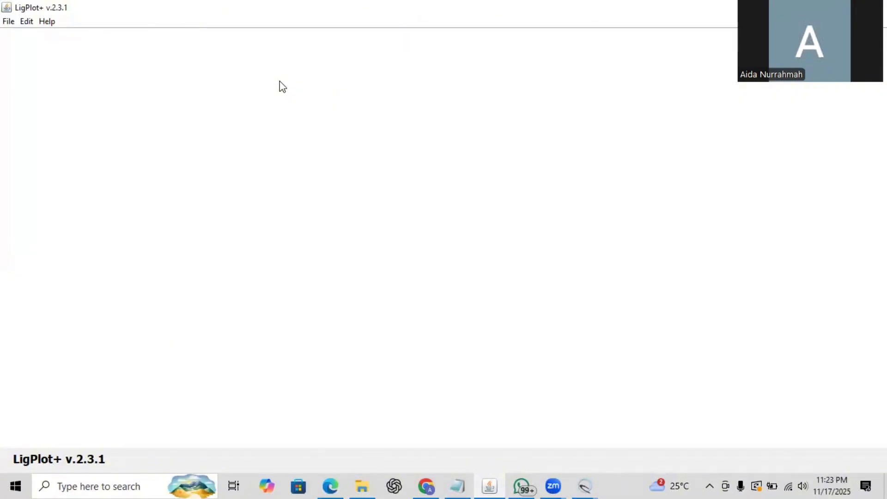
{"action": "left_click", "coordinate": [9, 21]}
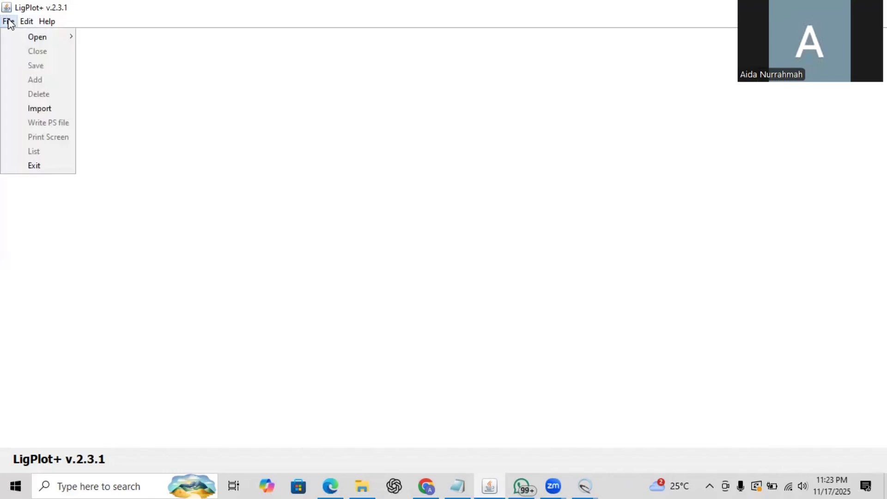
{"action": "mouse_move", "coordinate": [26, 21]}
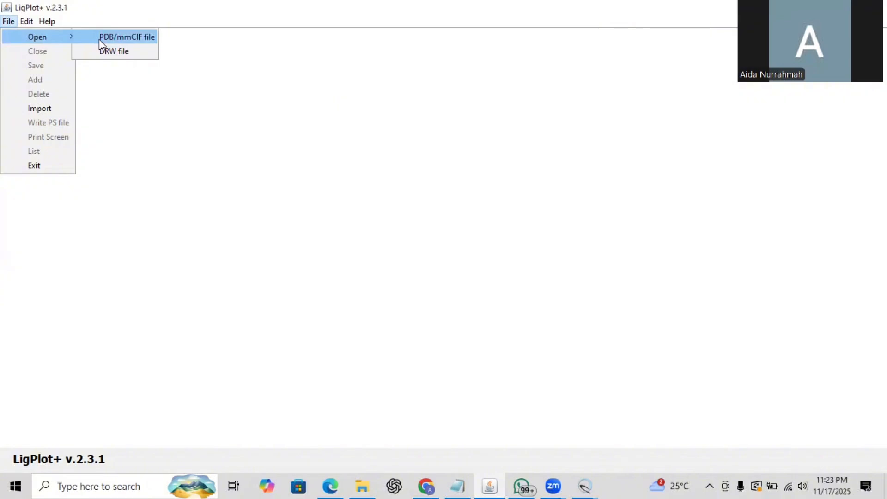
{"action": "left_click", "coordinate": [99, 40]}
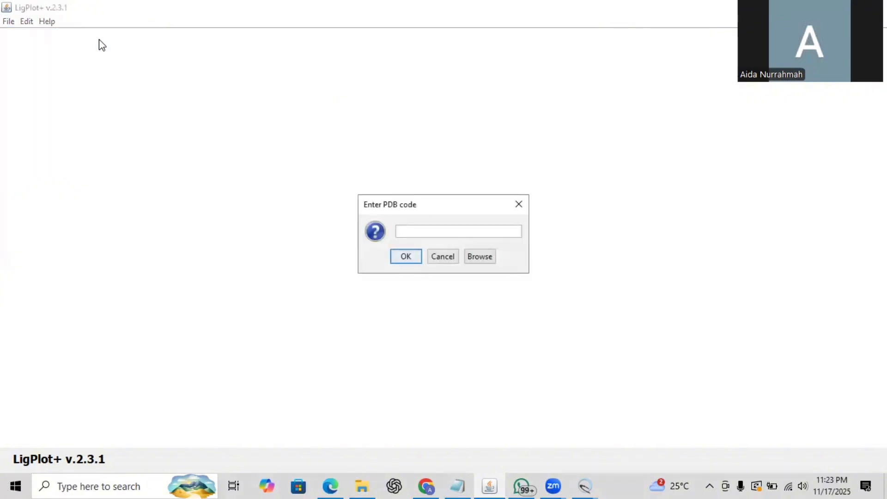
{"action": "left_click", "coordinate": [481, 256]}
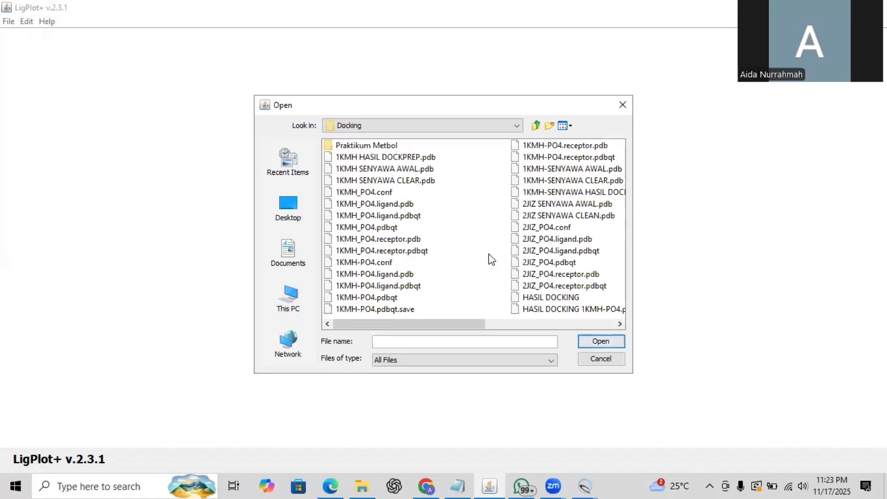
{"action": "left_click", "coordinate": [419, 171]}
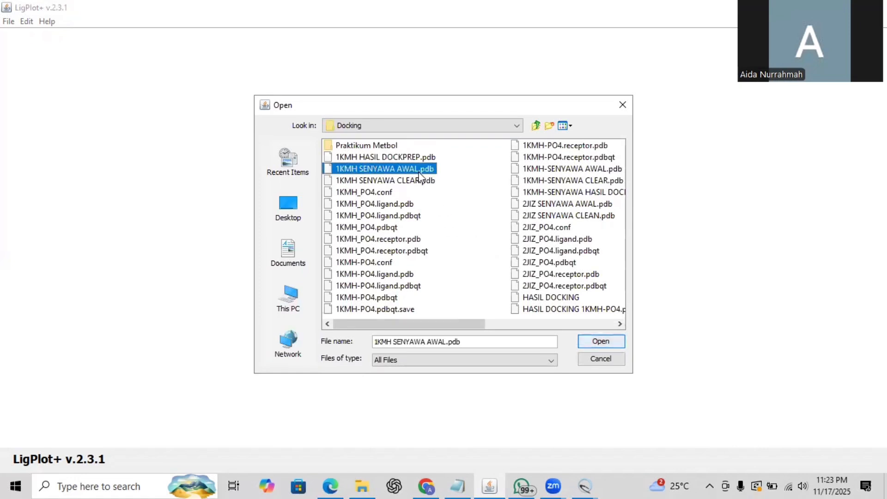
{"action": "left_click", "coordinate": [590, 341]}
{"action": "left_click", "coordinate": [590, 341]}
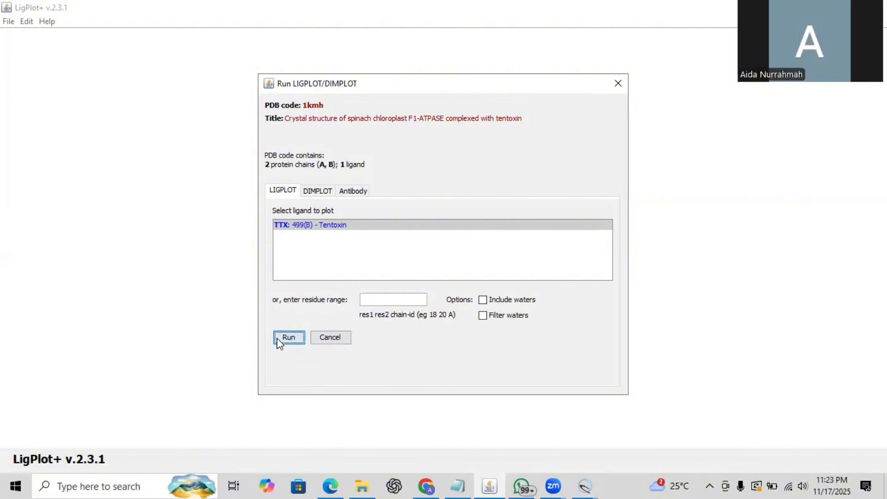
{"action": "left_click", "coordinate": [277, 340]}
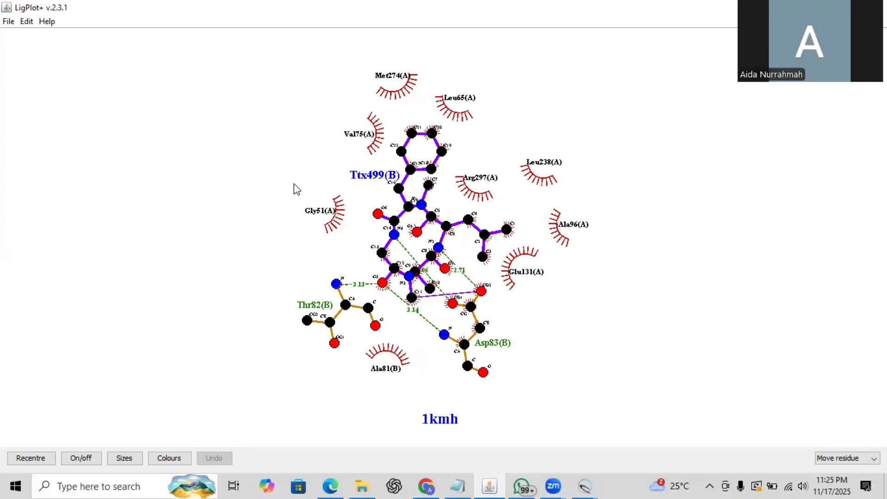
Save the 1kmh interaction plot in the Docking folder as HASIL ANALISIS LIGPLOT.
{"action": "left_click", "coordinate": [9, 22]}
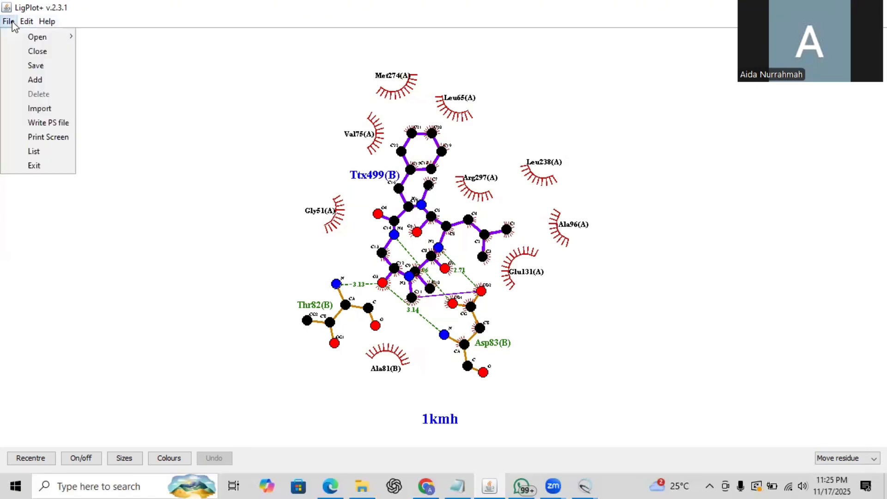
{"action": "left_click", "coordinate": [30, 69]}
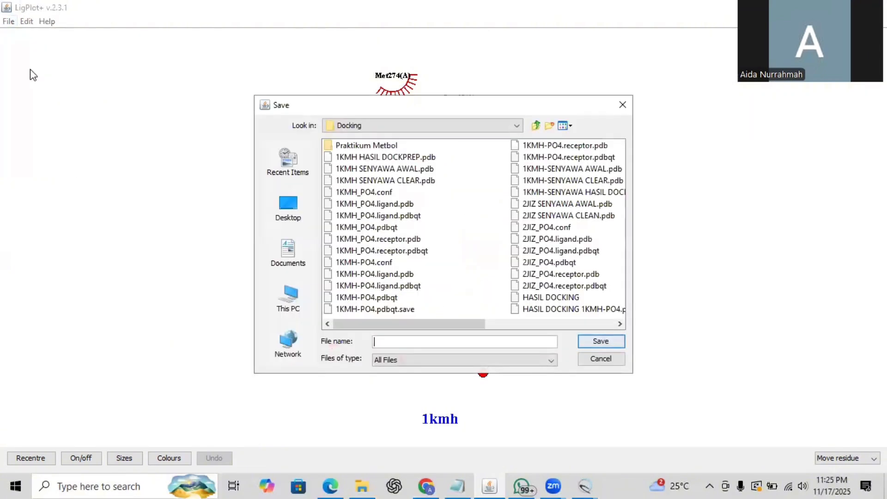
{"action": "left_click", "coordinate": [437, 341]}
{"action": "type", "text": "HASIL ANALISIS LIG"}
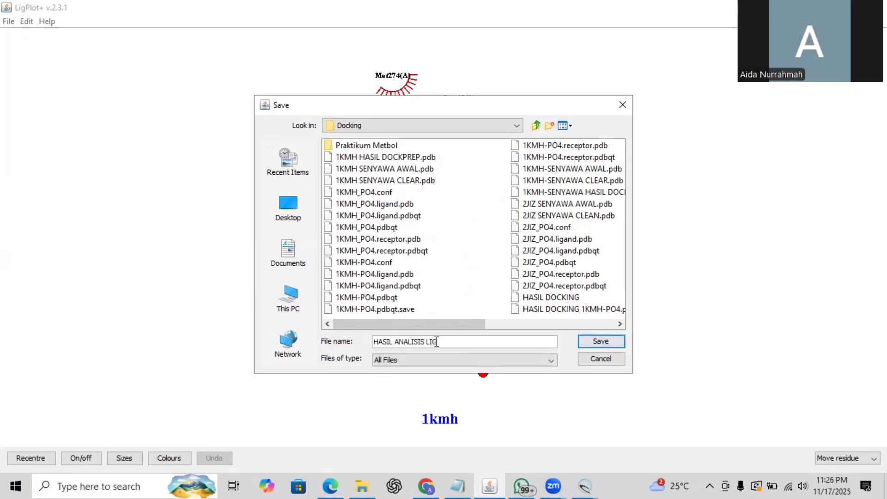
{"action": "type", "text": "PLOT"}
{"action": "left_click", "coordinate": [591, 344]}
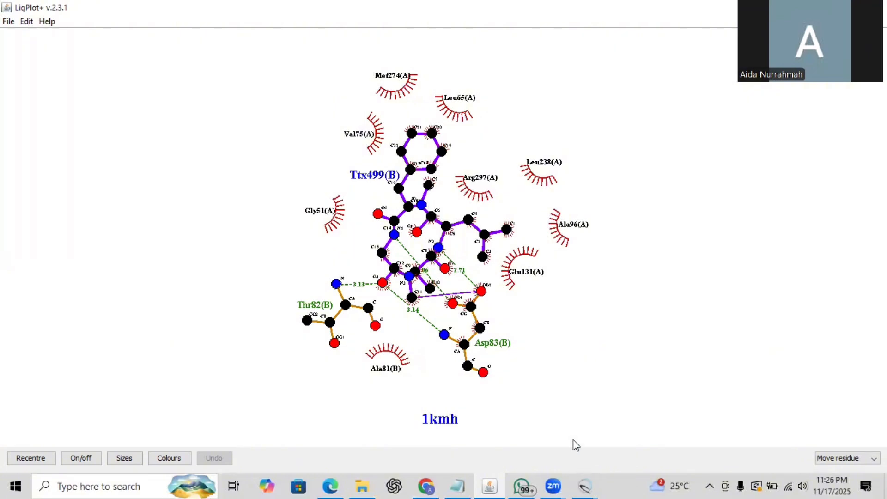
Switch back to the UCSF Chimera model window with the docked poses.
{"action": "mouse_move", "coordinate": [585, 485]}
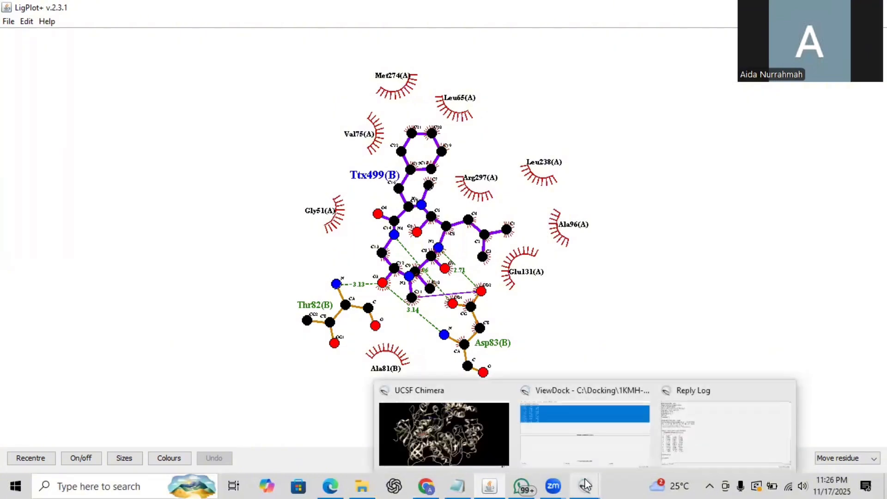
{"action": "left_click", "coordinate": [489, 461]}
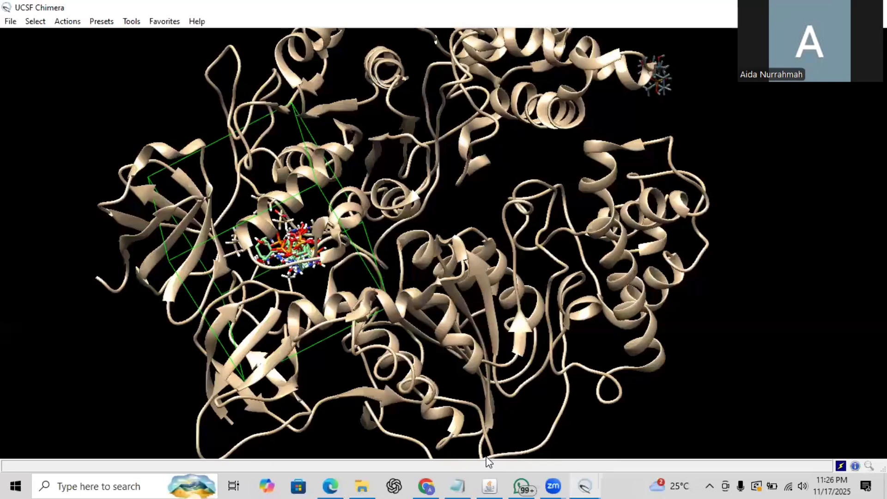